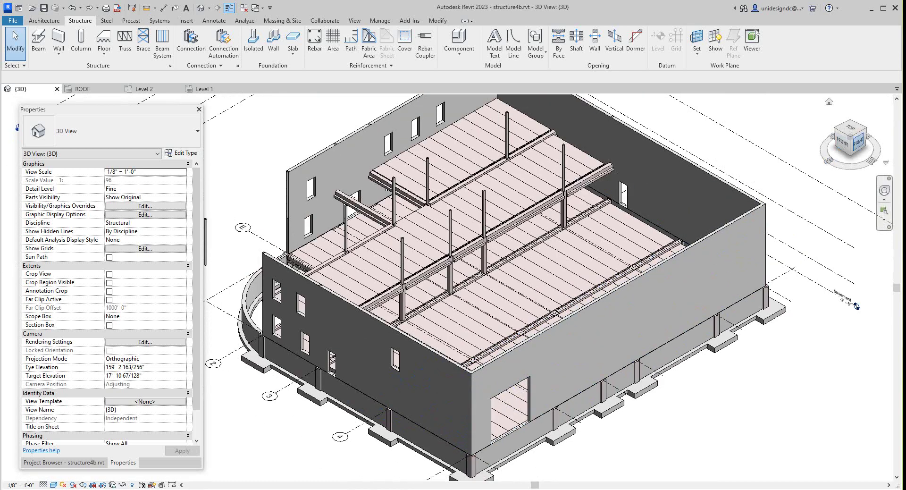
Close the Level 1 and Level 2 views and tile the ROOF plan beside the 3D view.
left_click_drag(858, 140, 853, 123)
scroll(496, 308, "up", 1)
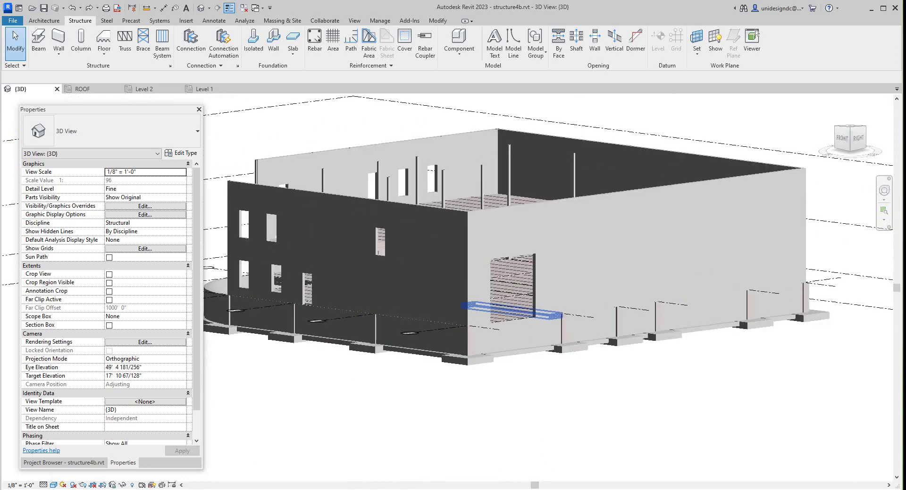
scroll(521, 411, "down", 3)
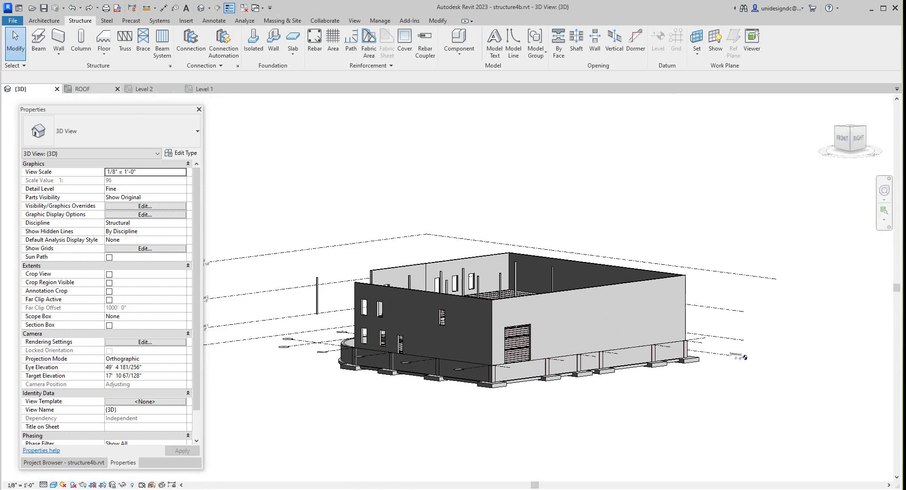
left_click(90, 88)
scroll(380, 346, "up", 3)
middle_click_drag(380, 346, 389, 315)
scroll(375, 193, "up", 3)
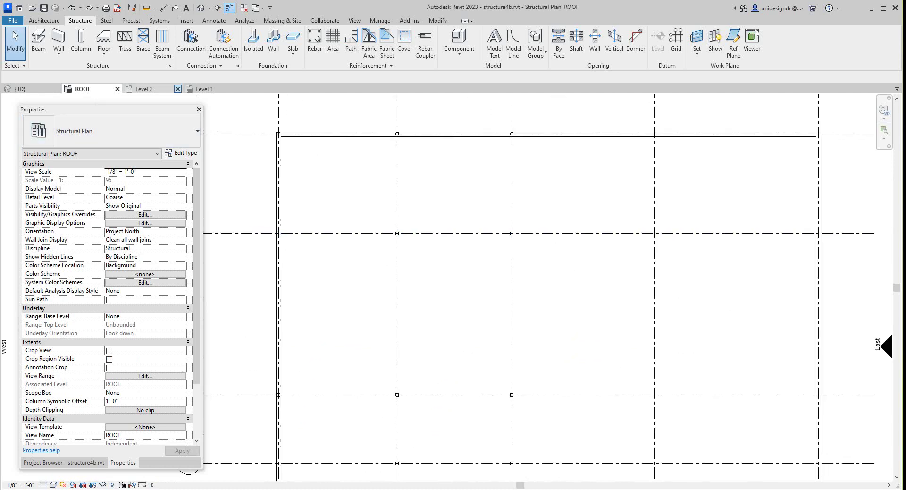
left_click(177, 88)
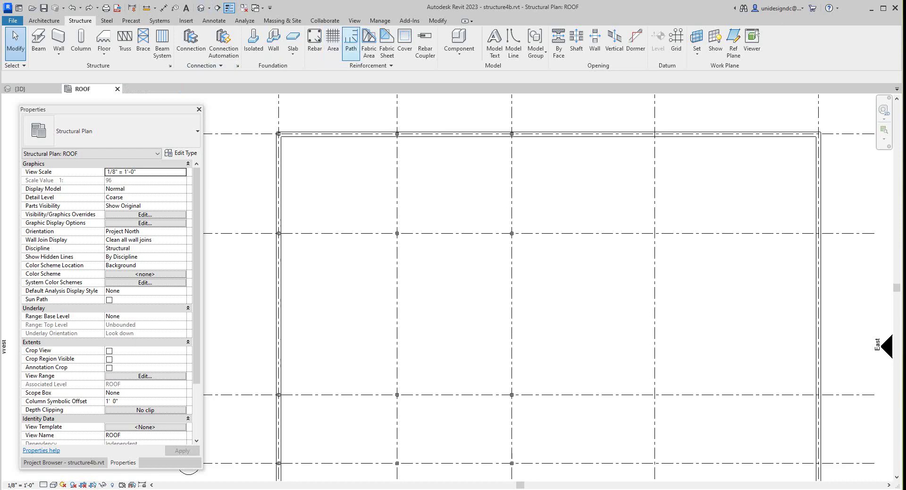
left_click(354, 20)
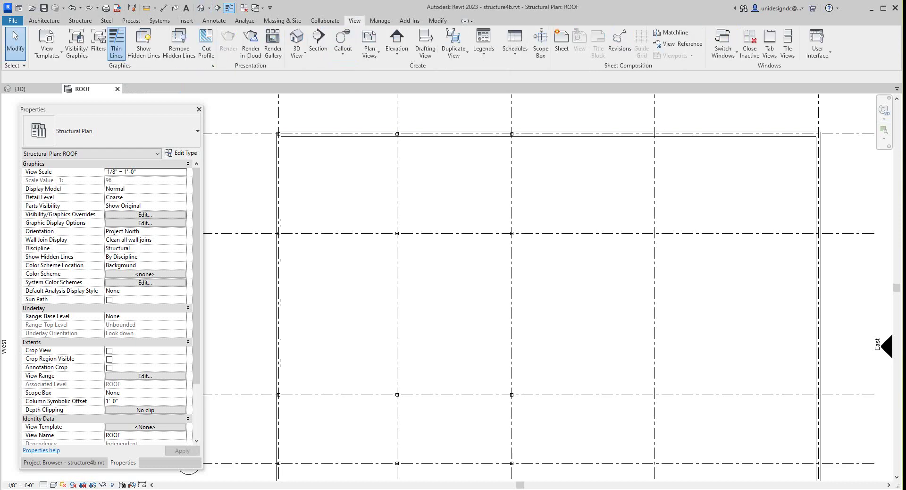
left_click(788, 44)
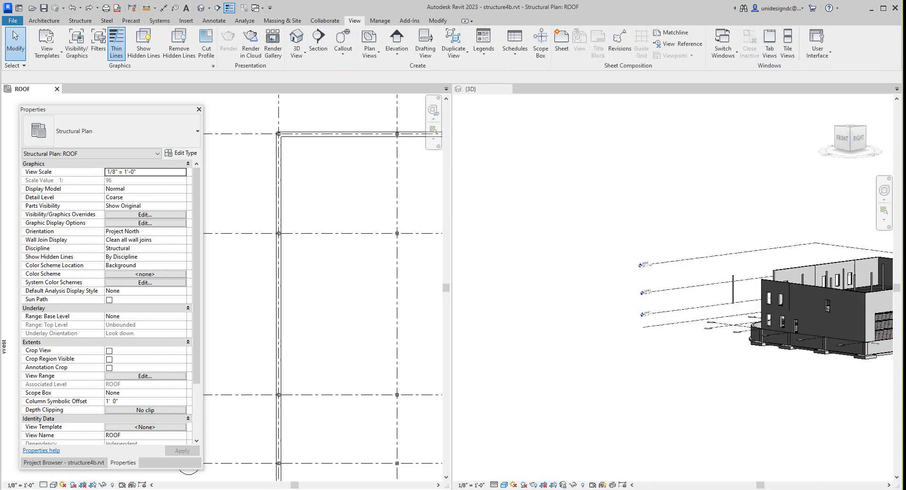
Fit the model in both tiled views and return the 3D view to its home orientation.
key("z")
key("a")
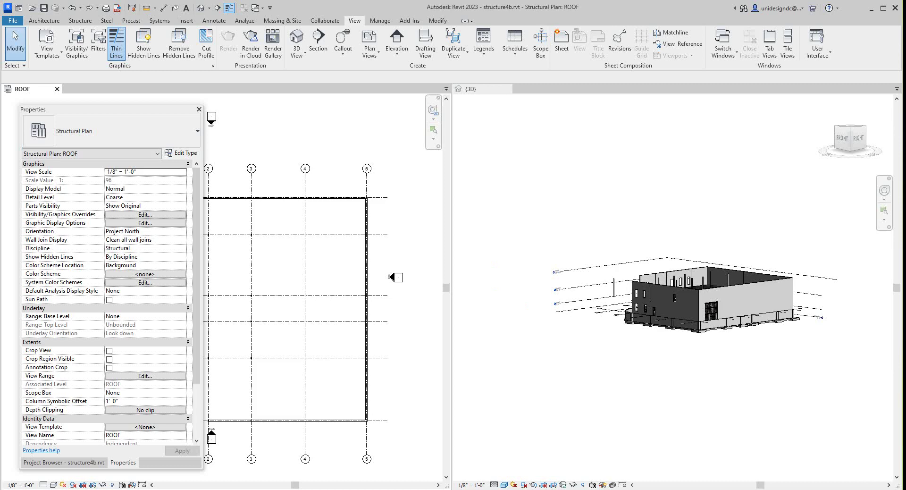
left_click(850, 138)
left_click(829, 101)
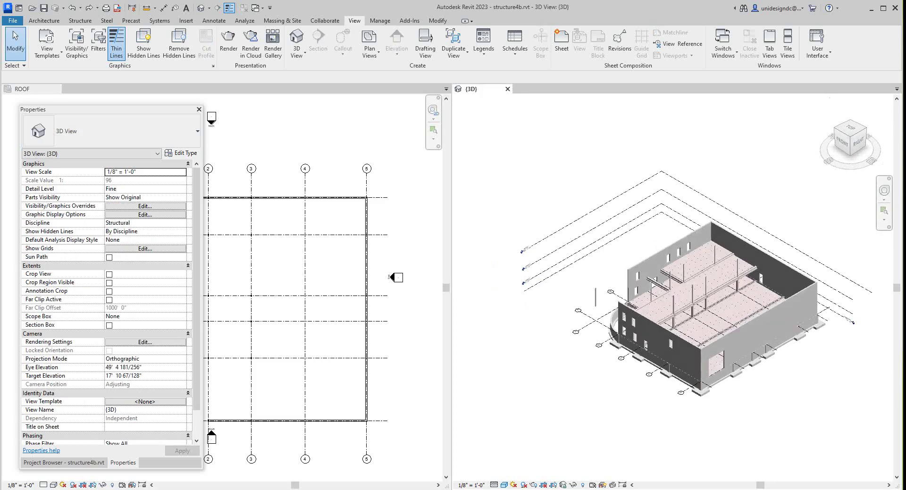
Examine the columns and beams standing above the upper floor in the 3D view.
mouse_move(145, 113)
left_mouse_down()
mouse_move(627, 203)
mouse_move(617, 183)
mouse_move(541, 128)
mouse_move(165, 74)
mouse_move(149, 105)
left_mouse_up()
scroll(694, 262, "up", 3)
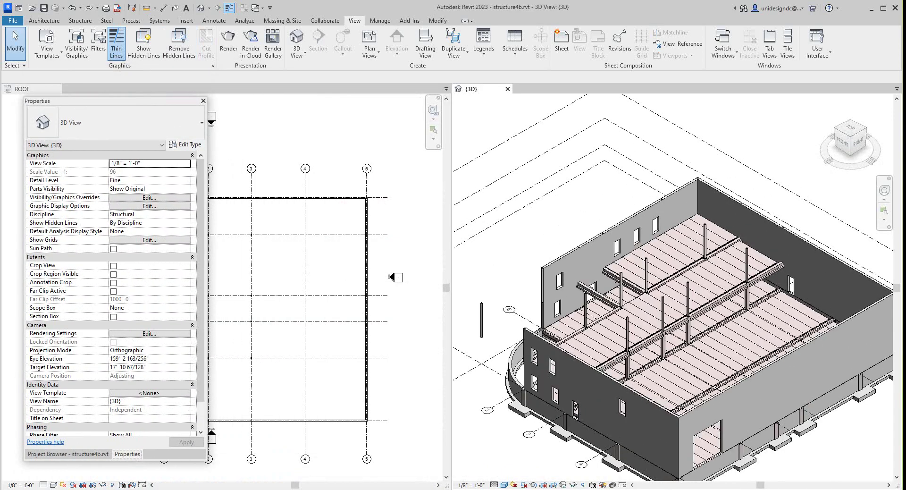
scroll(694, 264, "up", 5)
scroll(673, 293, "down", 3)
scroll(313, 143, "down", 1)
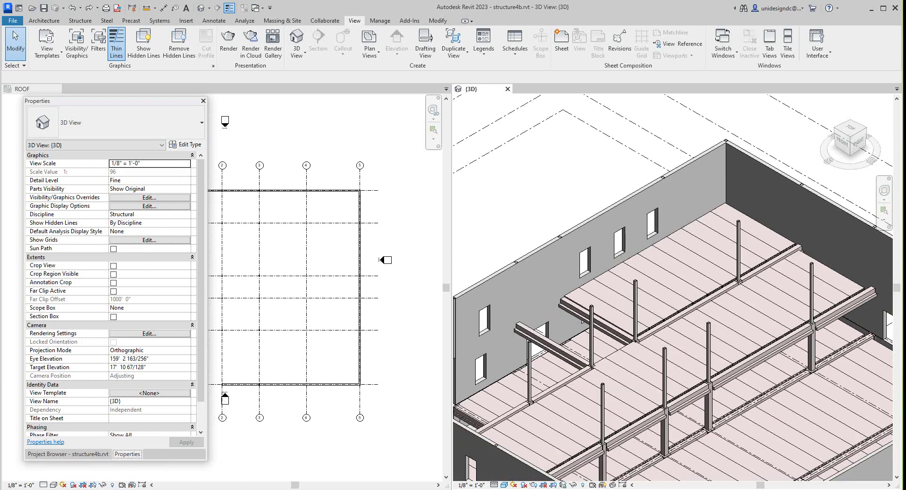
scroll(803, 132, "down", 3)
scroll(628, 151, "up", 3)
scroll(584, 332, "down", 2)
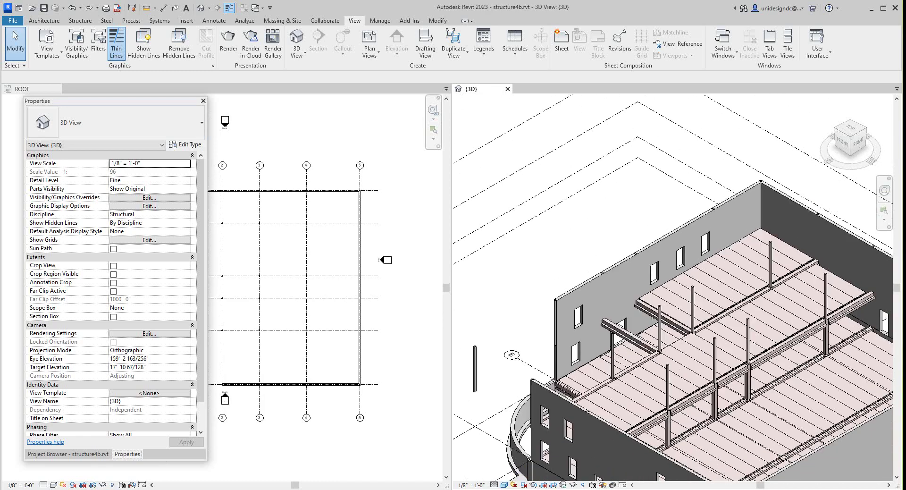
scroll(684, 448, "down", 1)
scroll(683, 448, "up", 3)
scroll(372, 227, "down", 2)
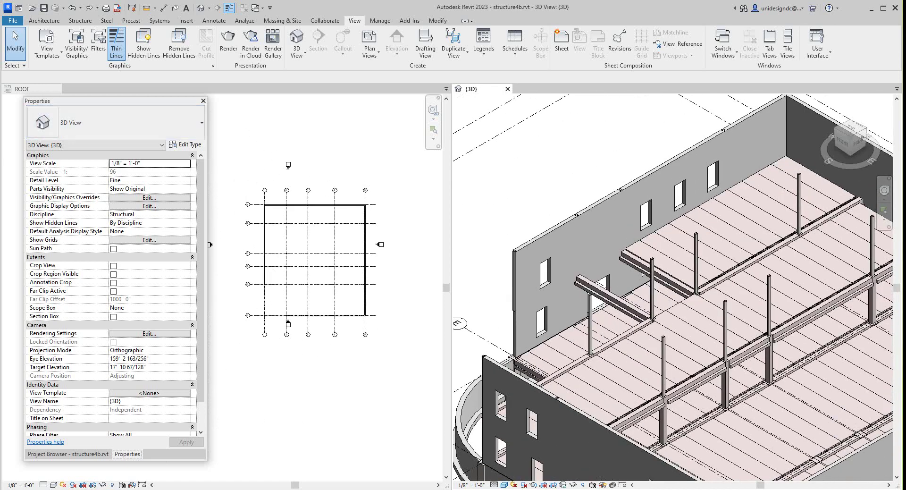
Move the Properties palette clear of the ROOF plan's grid and make the plan the active view.
left_click_drag(158, 105, 101, 181)
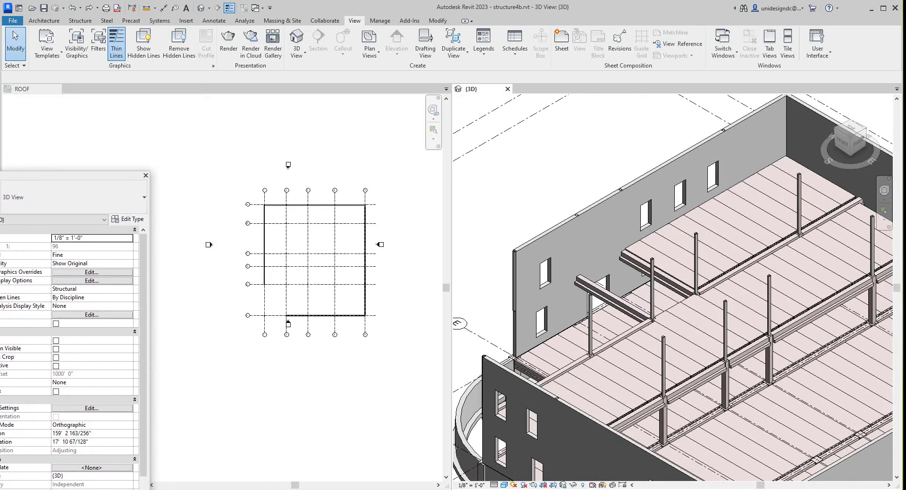
scroll(363, 232, "up", 3)
left_click(363, 232)
scroll(337, 211, "up", 2)
scroll(397, 425, "down", 1)
scroll(276, 239, "up", 3)
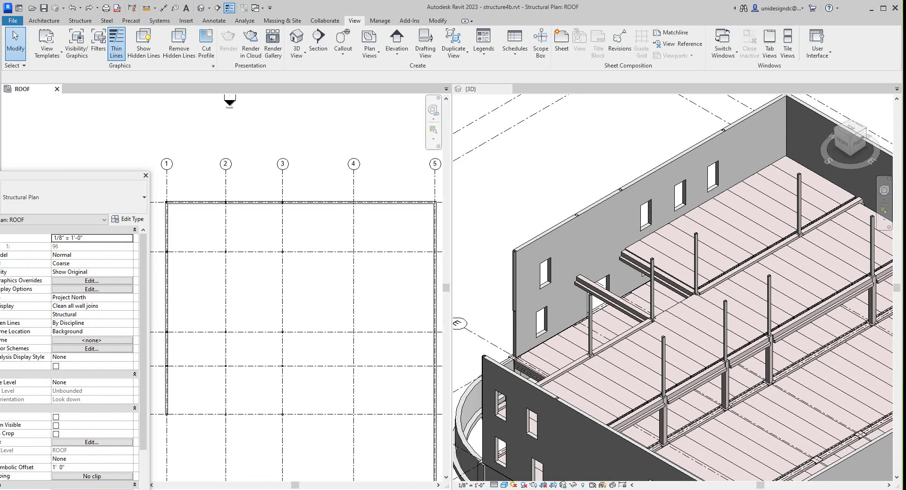
Compare the column locations on the ROOF plan grid with the column tops in the 3D view.
scroll(681, 245, "down", 3)
scroll(680, 245, "up", 4)
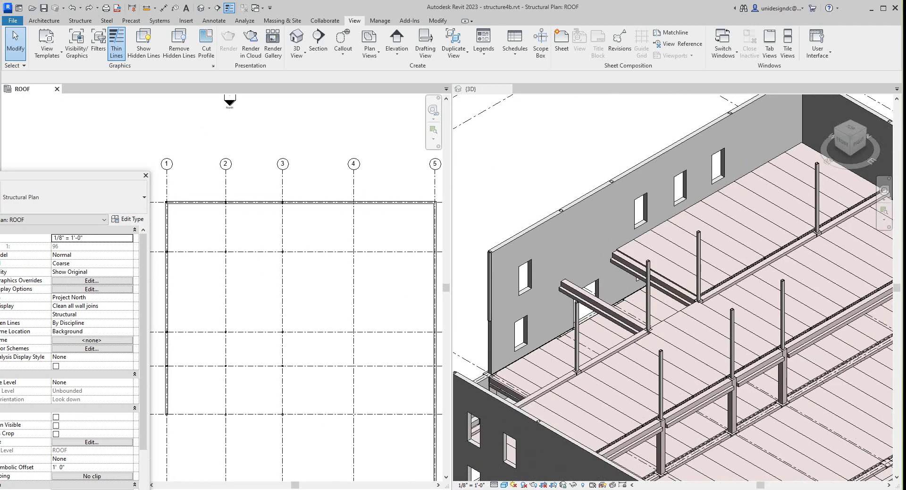
scroll(654, 201, "down", 1)
scroll(653, 202, "down", 2)
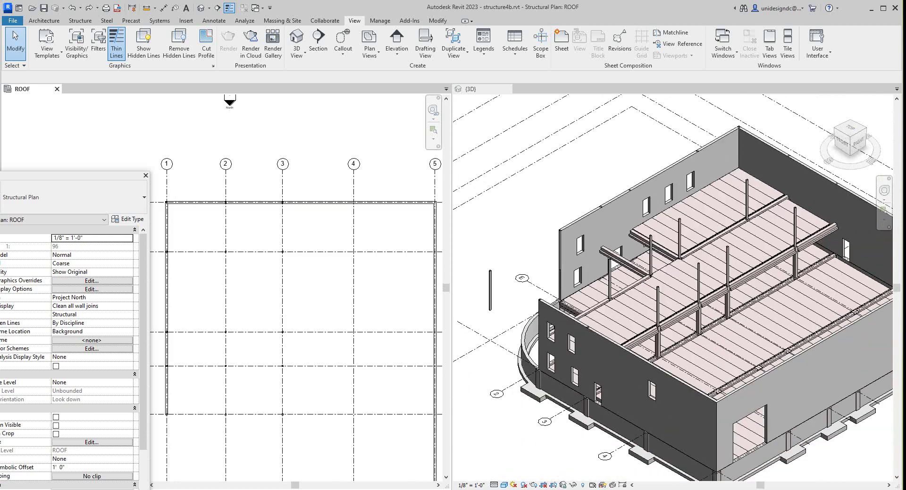
scroll(242, 226, "down", 4)
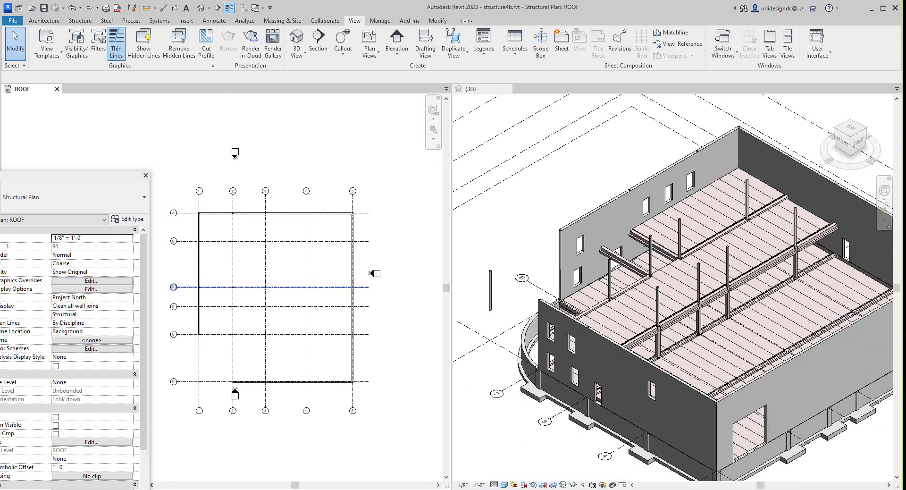
scroll(265, 322, "up", 4)
scroll(280, 324, "up", 2)
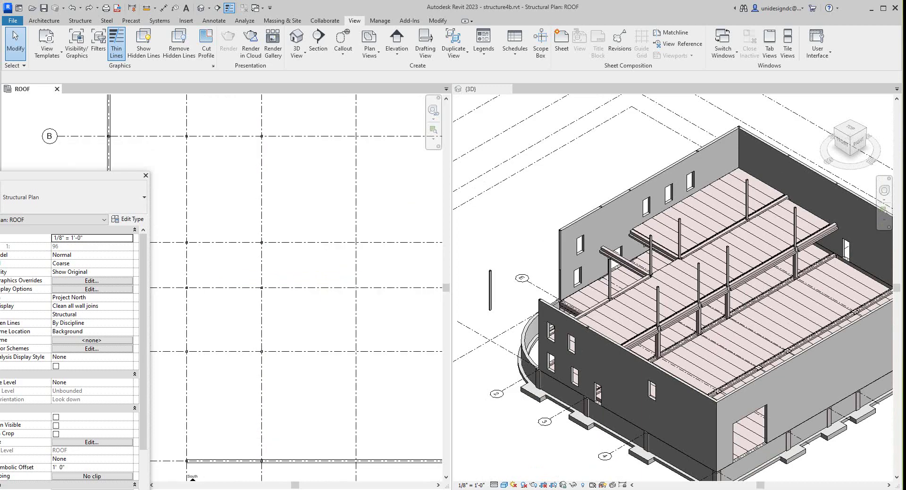
scroll(677, 226, "up", 5)
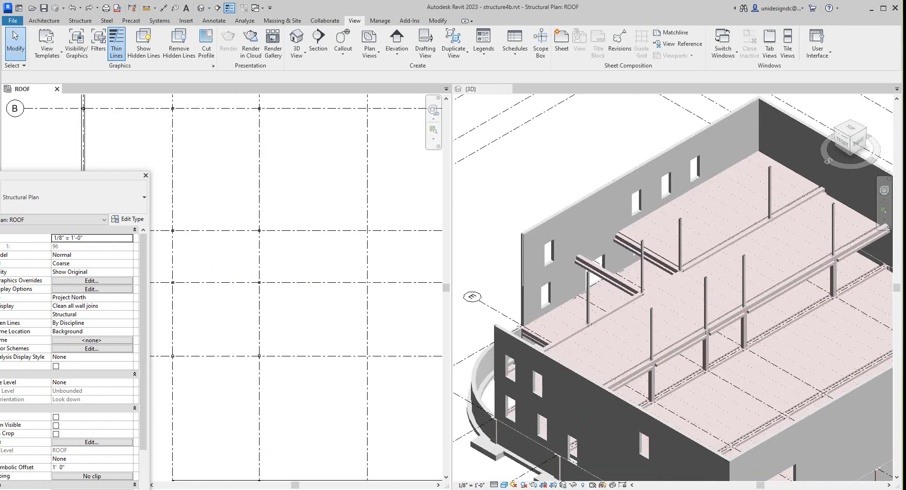
scroll(679, 225, "up", 6)
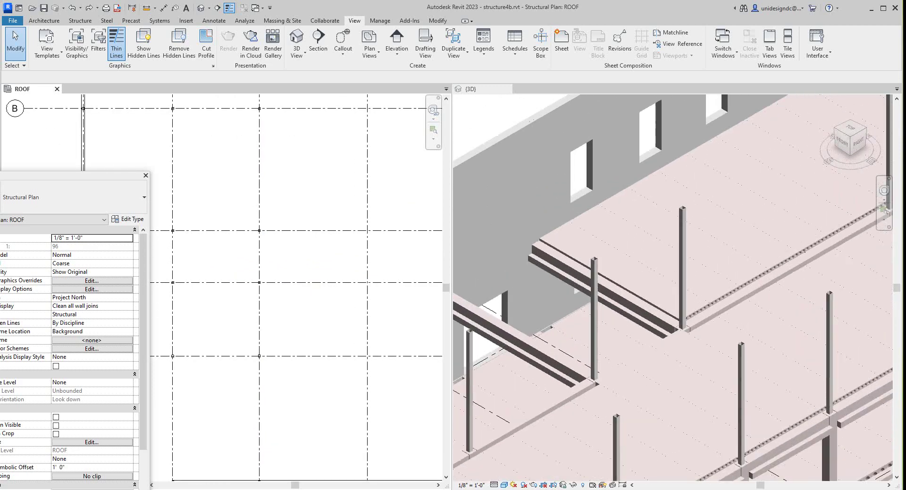
scroll(679, 220, "up", 2)
scroll(680, 221, "down", 3)
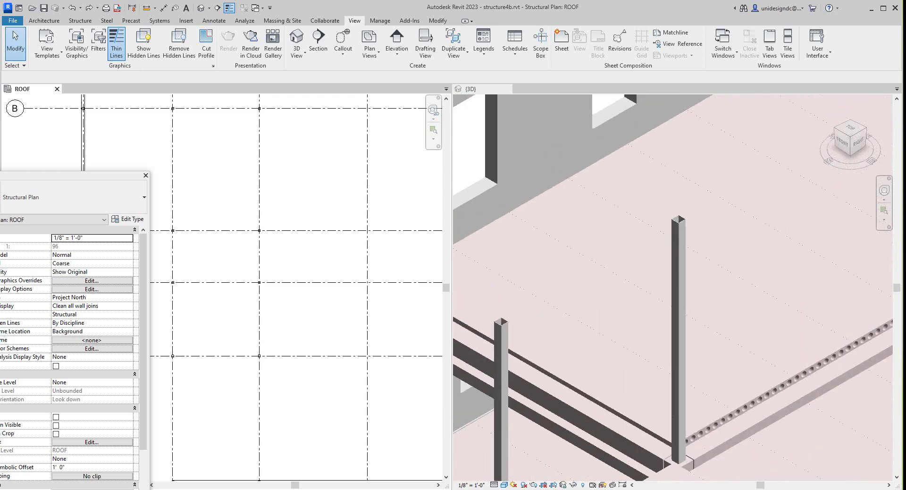
scroll(330, 250, "down", 1)
scroll(330, 248, "down", 3)
scroll(322, 182, "up", 2)
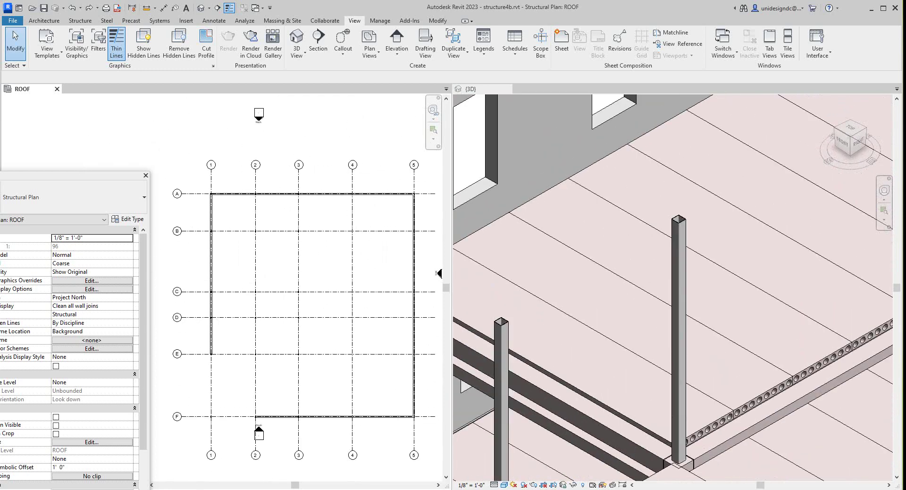
scroll(262, 183, "down", 1)
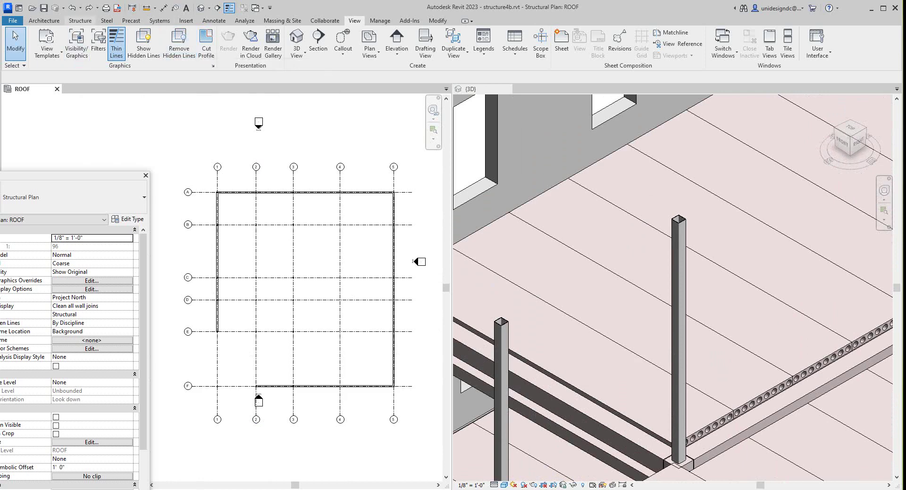
Start placing W16X26 structural beams and bring the whole Properties palette into view.
left_click(79, 20)
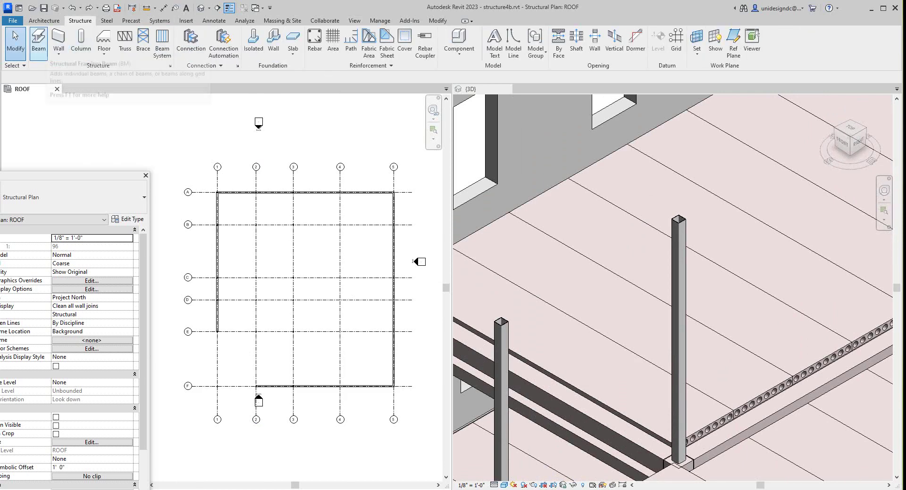
left_click(39, 42)
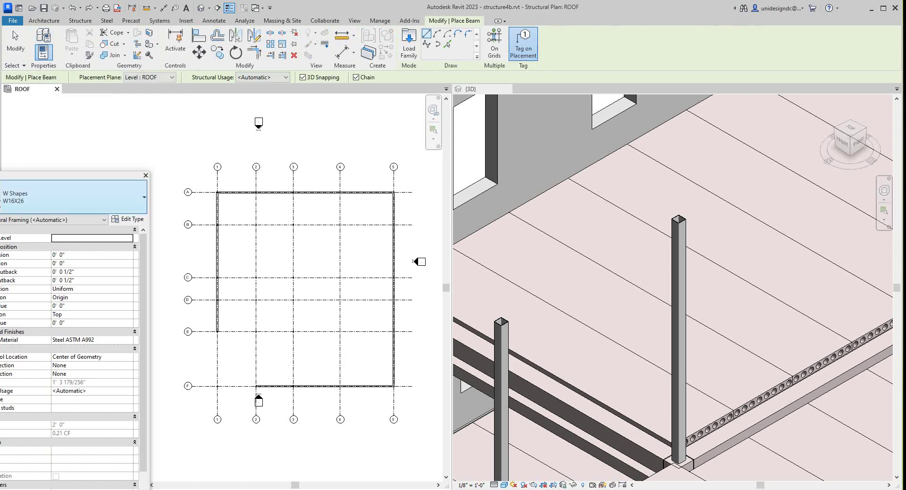
left_click_drag(86, 176, 145, 122)
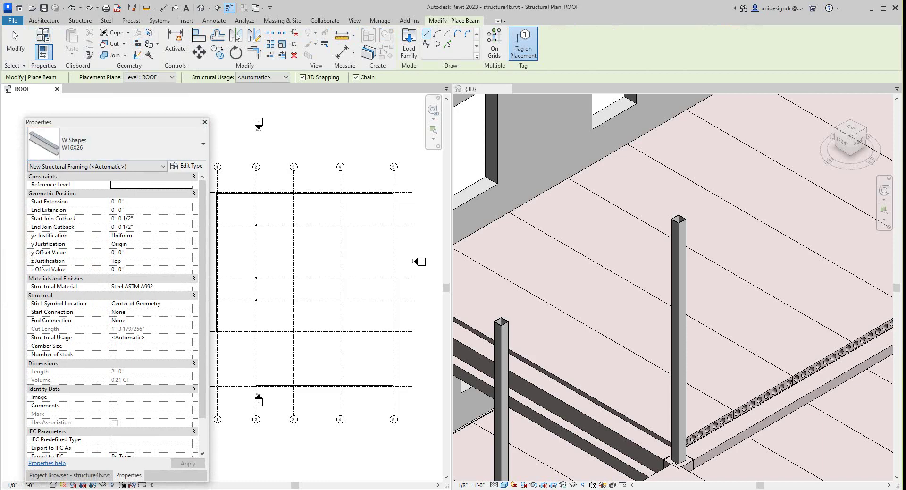
Examine the freestanding column tops and the wall at grid A in the 3D view to locate the first beam's ends.
scroll(764, 269, "down", 6)
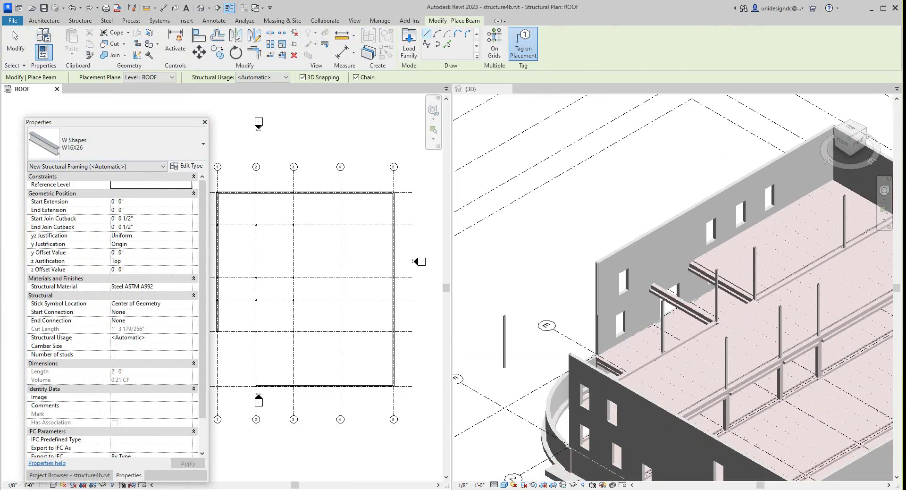
scroll(765, 269, "up", 1)
scroll(673, 287, "up", 3)
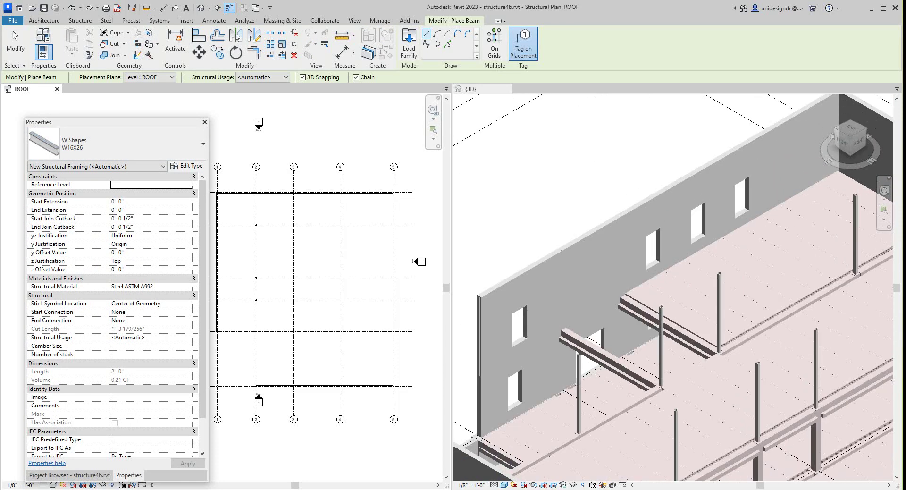
scroll(258, 189, "up", 1)
scroll(633, 279, "down", 4)
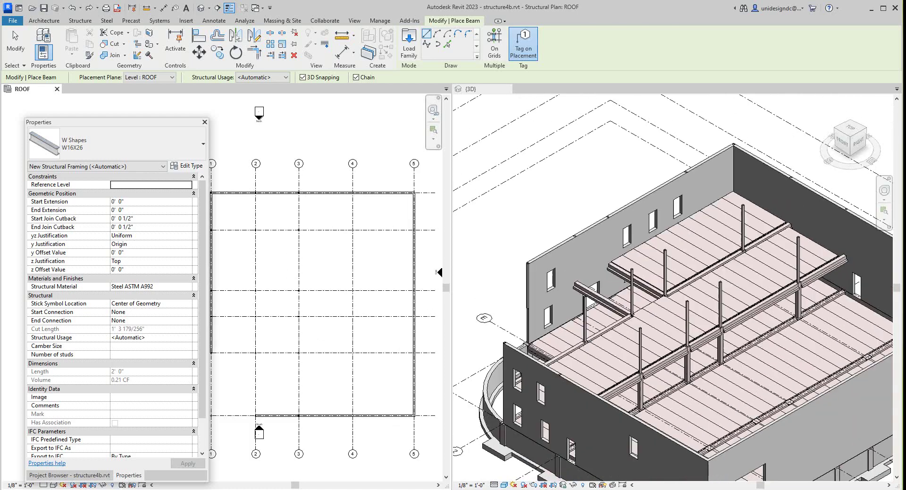
scroll(830, 225, "up", 7)
scroll(673, 288, "up", 5)
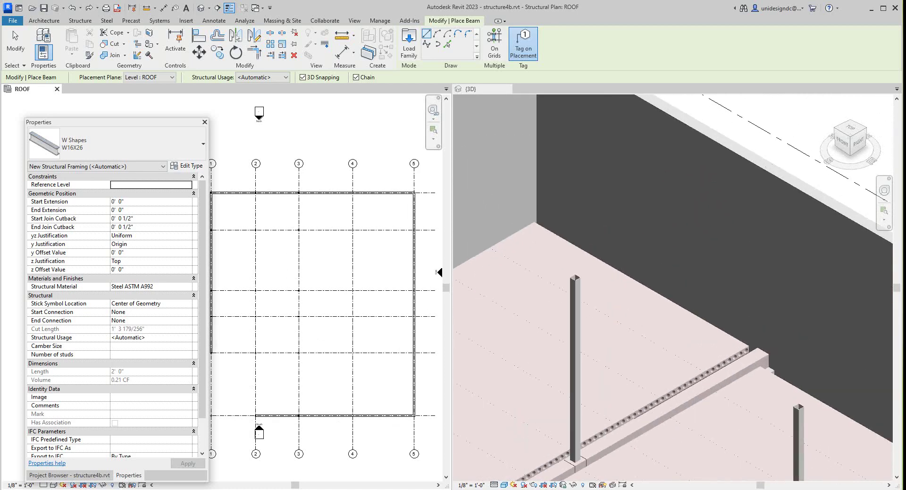
scroll(673, 287, "down", 2)
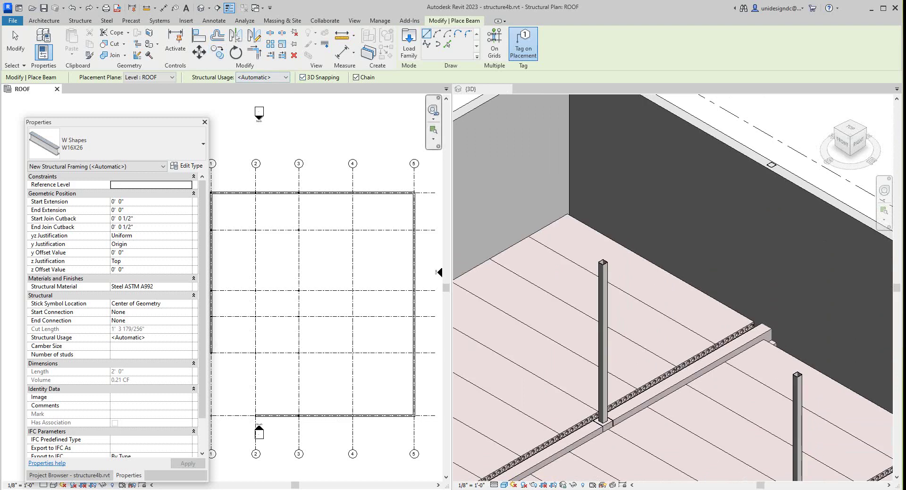
Place a W16X26 beam in the 3D view from the column top in the wall at grid A-2 to the column top at B-2.
scroll(672, 287, "up", 5)
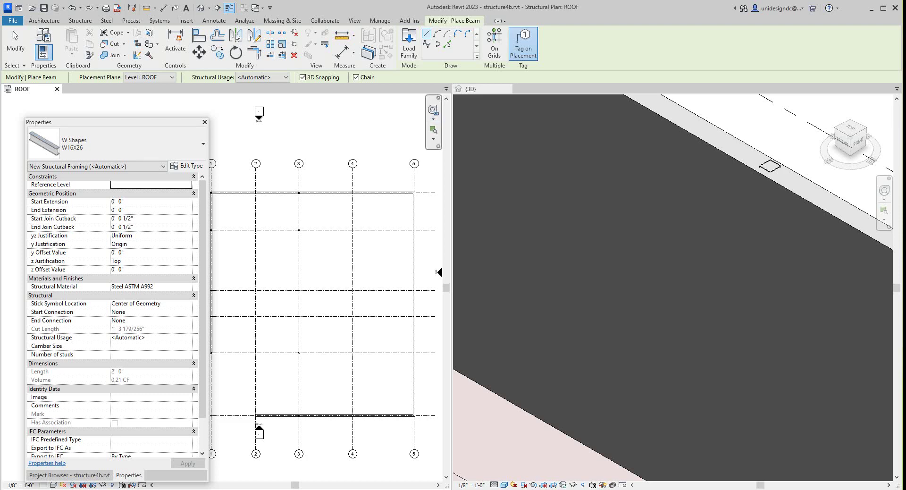
key("ctrl+Tab")
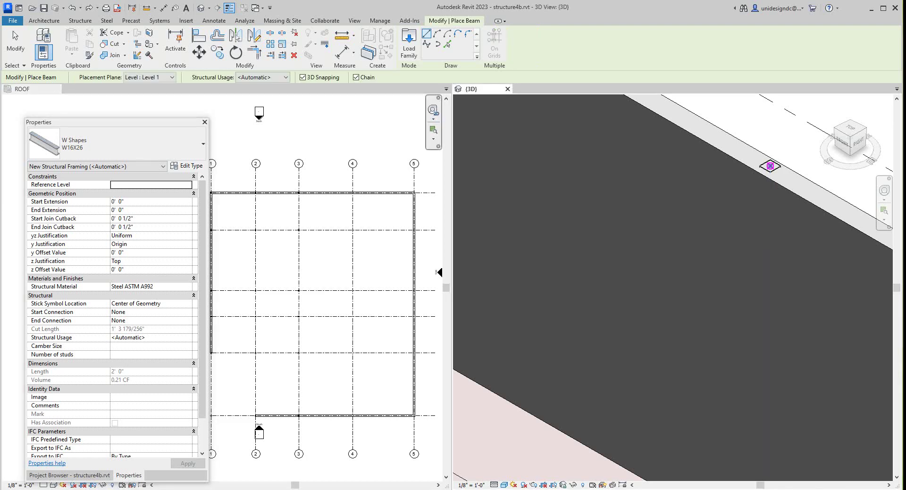
left_click(770, 166)
scroll(628, 241, "down", 5)
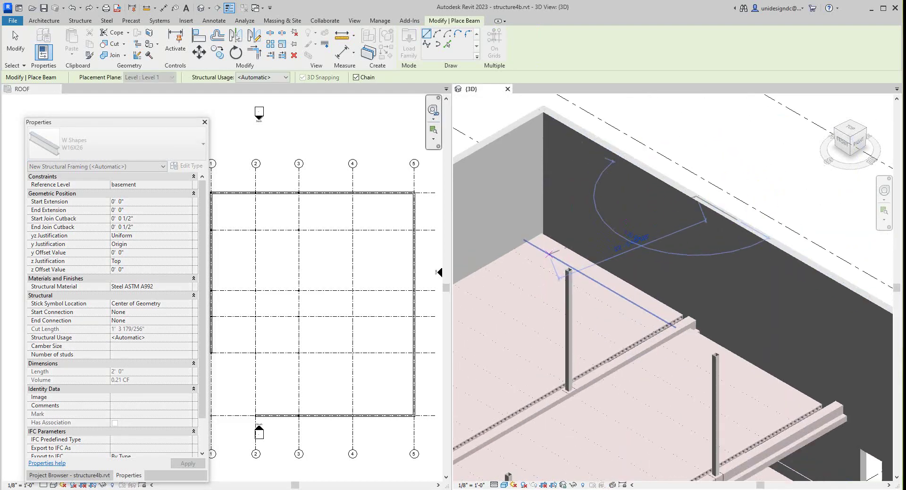
scroll(574, 274, "up", 4)
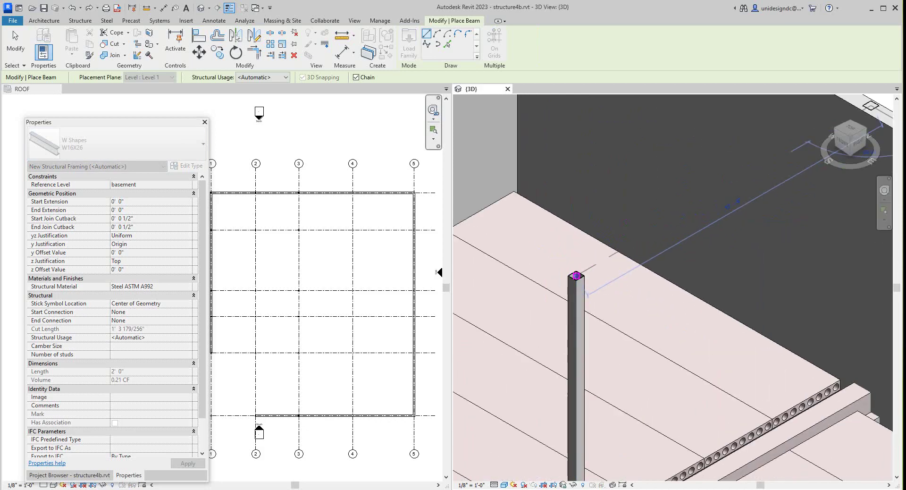
left_click(576, 275)
Place a W16X26 beam along grid 2 from the column top at grid B to the column top at grid C.
scroll(566, 281, "down", 5)
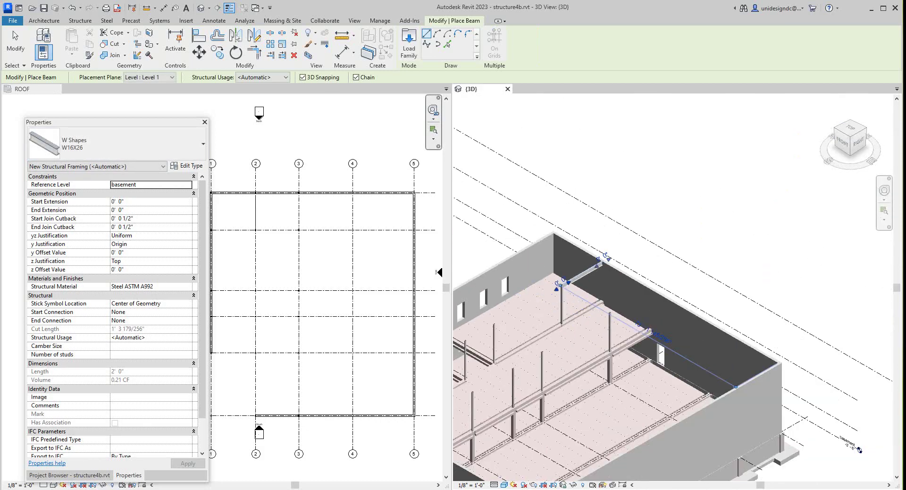
scroll(561, 283, "up", 6)
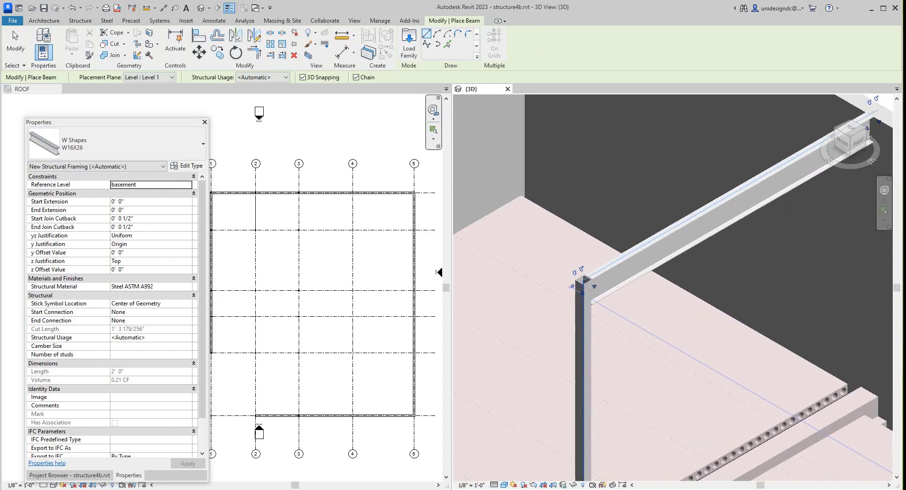
left_click(583, 279)
scroll(552, 273, "down", 3)
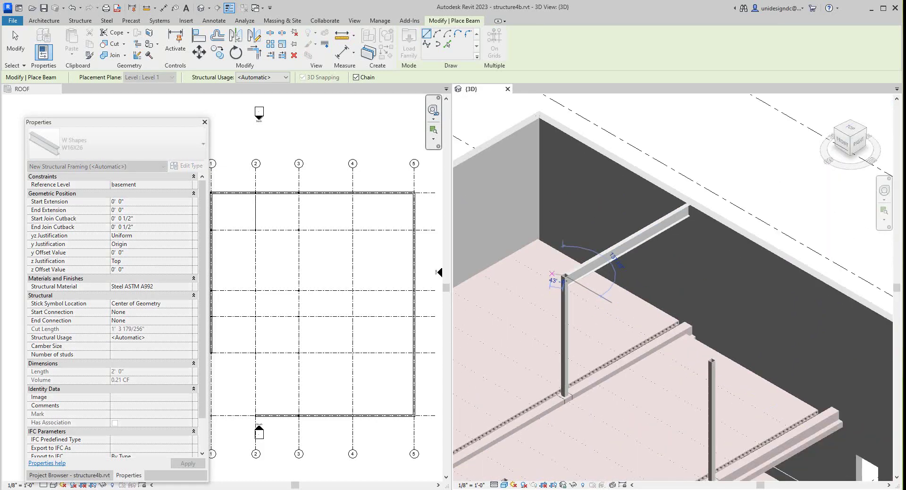
scroll(565, 275, "down", 6)
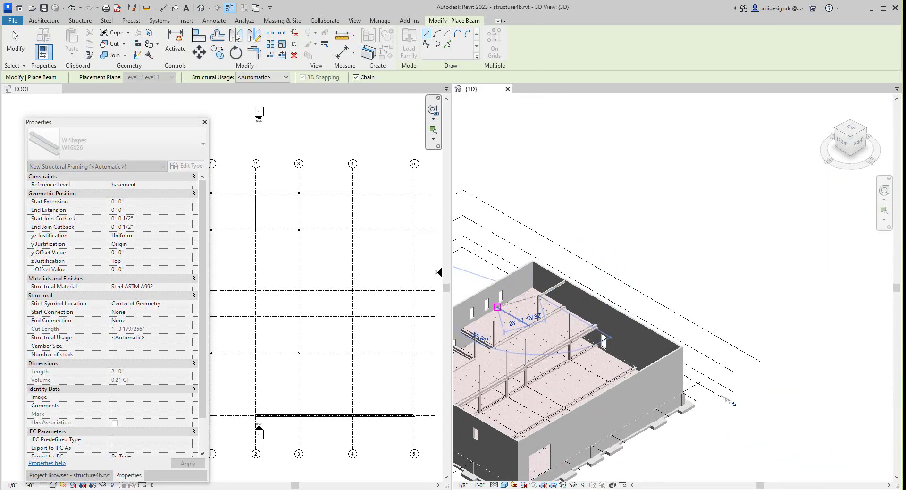
scroll(499, 321, "up", 8)
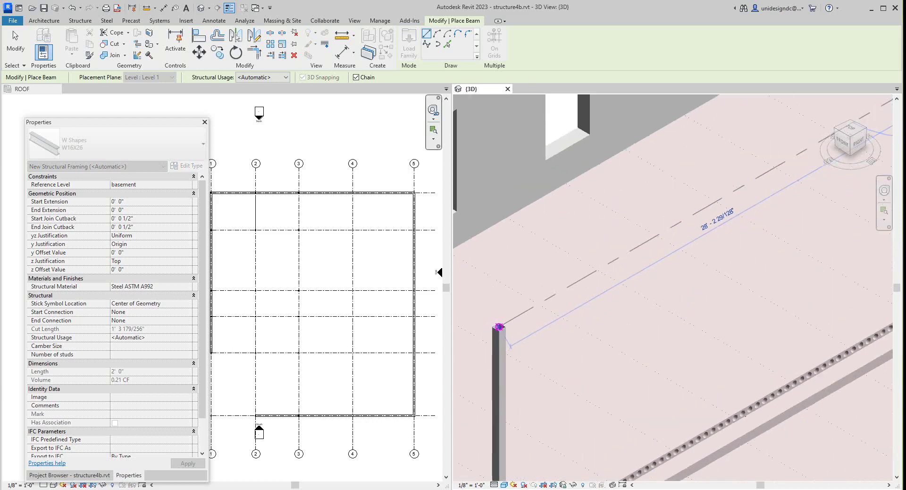
left_click(499, 327)
scroll(559, 290, "down", 5)
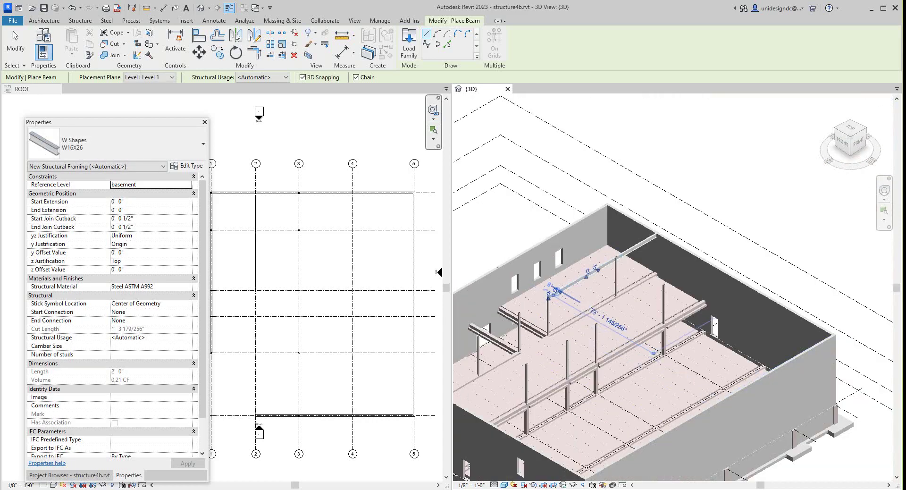
Place a W16X26 beam along grid 2 from the column top at grid D to the one at grid C, and end the chain.
scroll(653, 353, "down", 2)
scroll(755, 387, "up", 5)
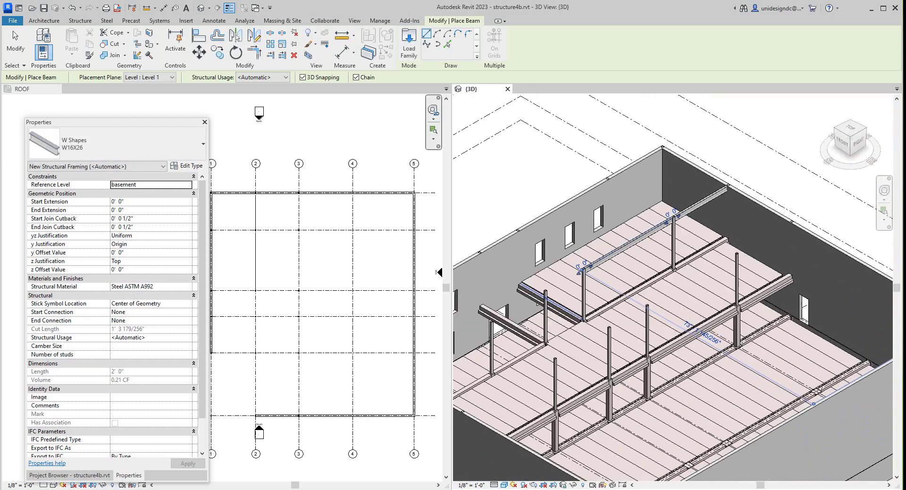
scroll(541, 290, "up", 5)
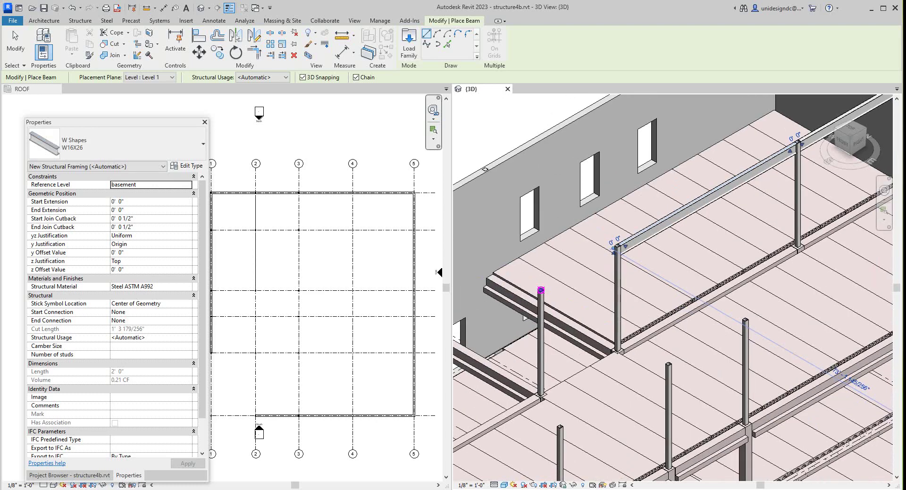
left_click(541, 290)
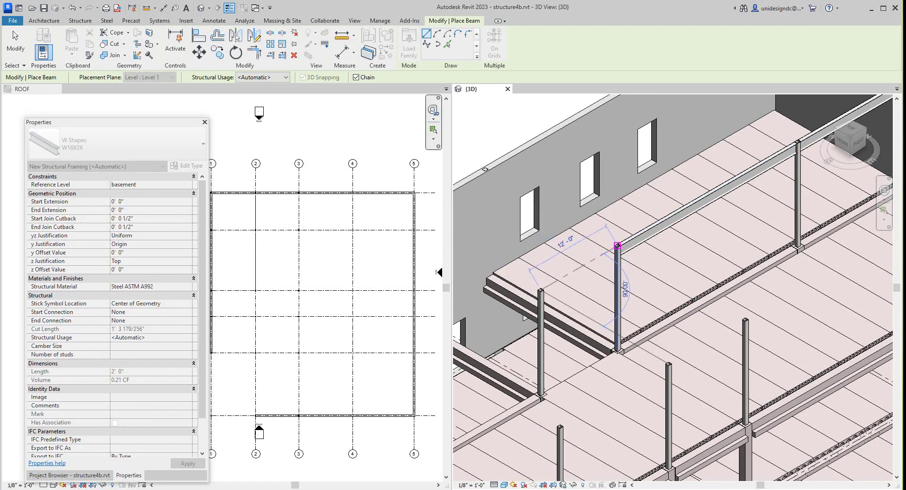
left_click(617, 245)
right_click(619, 245)
left_click(662, 253)
scroll(663, 255, "down", 3)
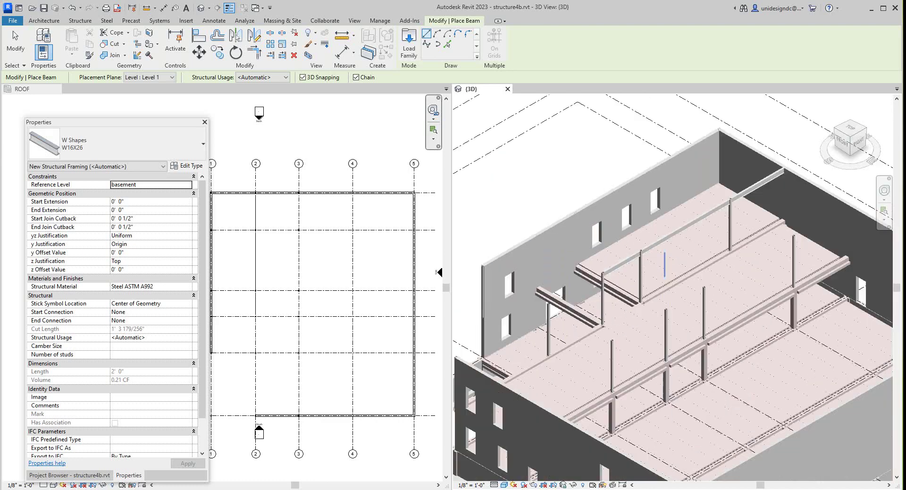
Place a W16X26 beam along grid 2 from the column top at grid D to the one at grid E, and end the chain.
scroll(550, 313, "up", 5)
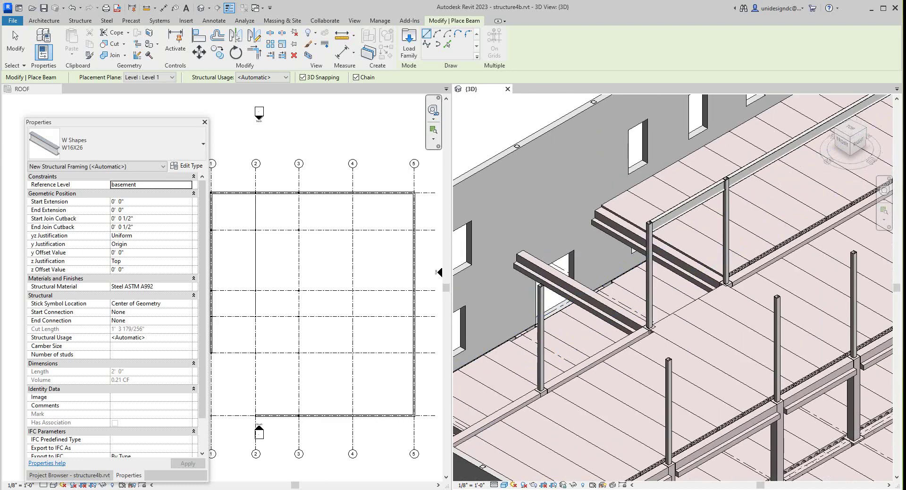
scroll(545, 286, "up", 2)
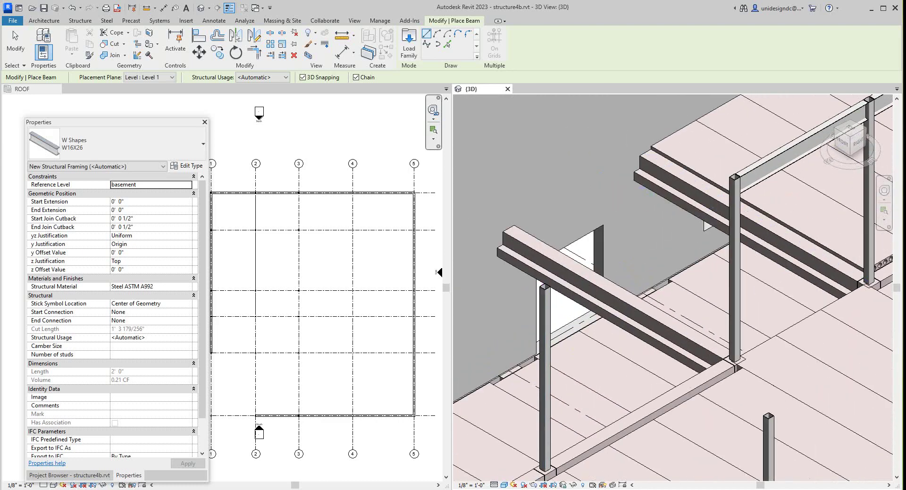
left_click(735, 177)
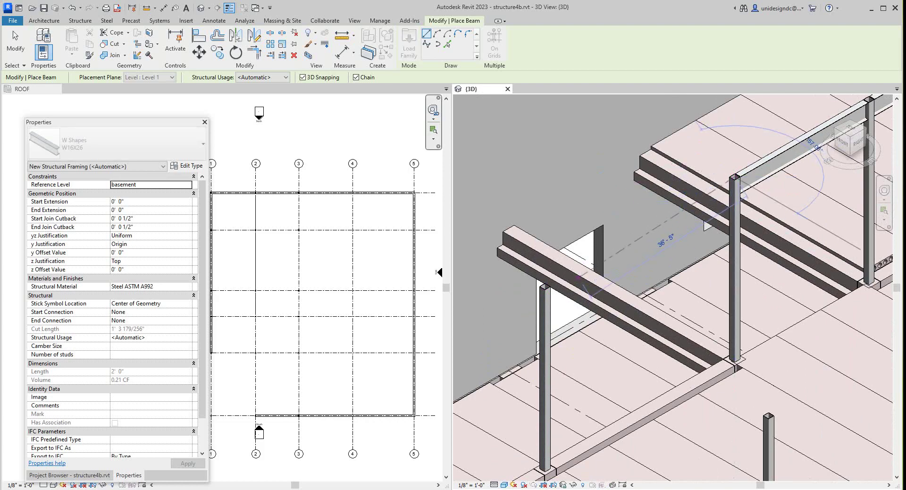
left_click(545, 285)
key("Escape")
scroll(542, 285, "down", 4)
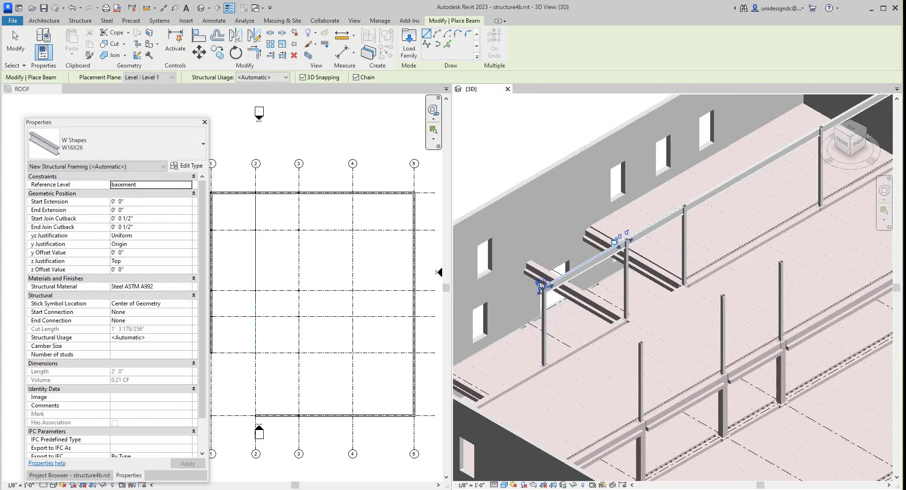
scroll(540, 285, "down", 5)
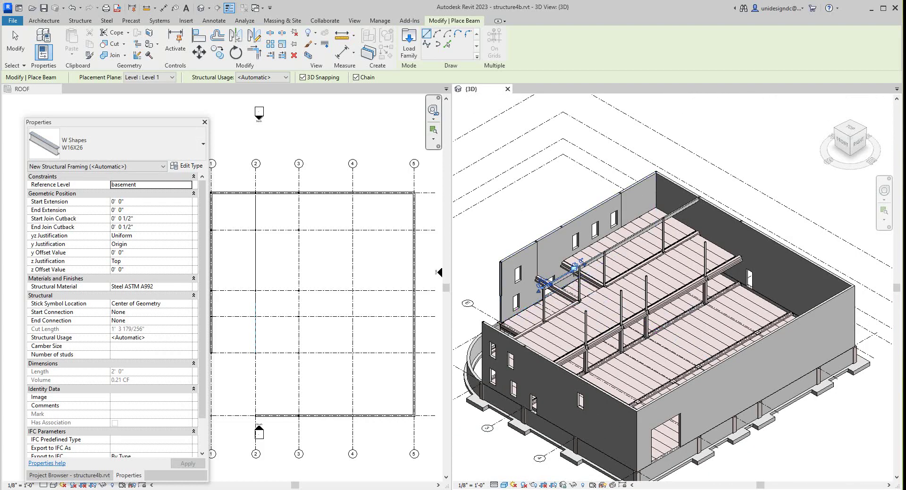
Make the ROOF plan the active view around column B-2 and dismiss the save reminder without saving.
scroll(336, 283, "down", 3)
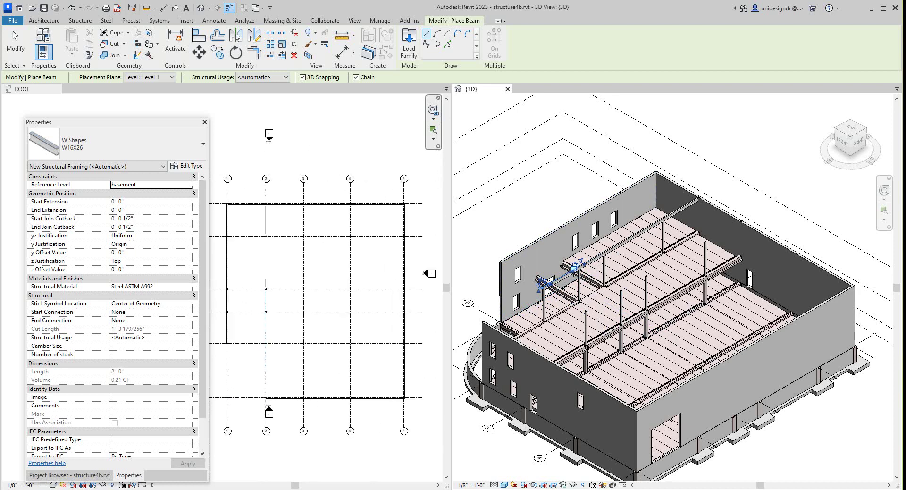
scroll(262, 221, "up", 3)
scroll(265, 231, "down", 3)
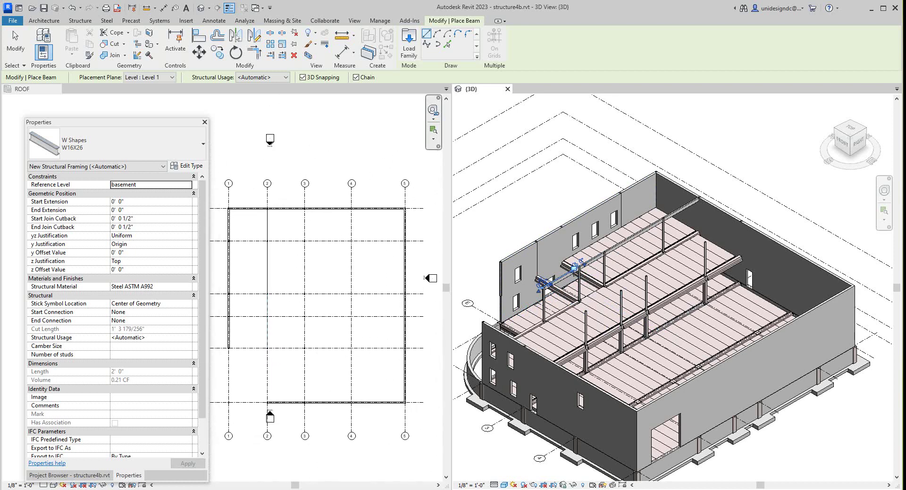
scroll(228, 234, "up", 3)
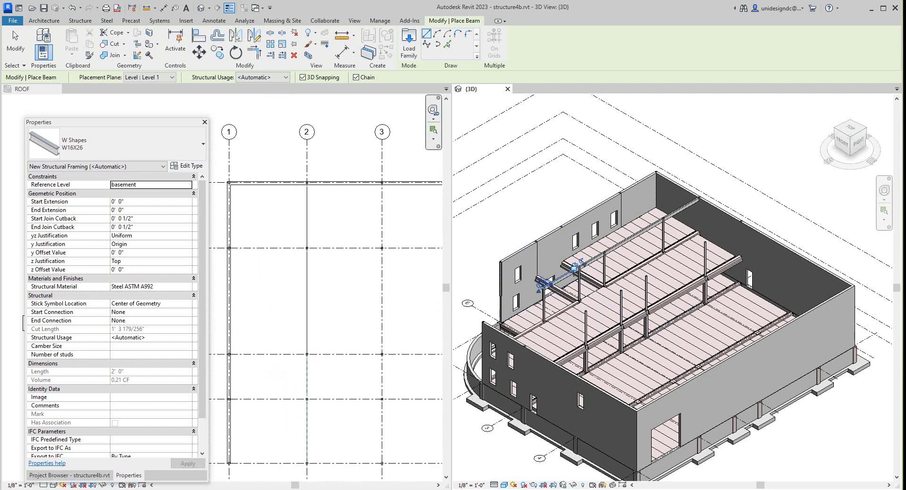
scroll(306, 247, "up", 4)
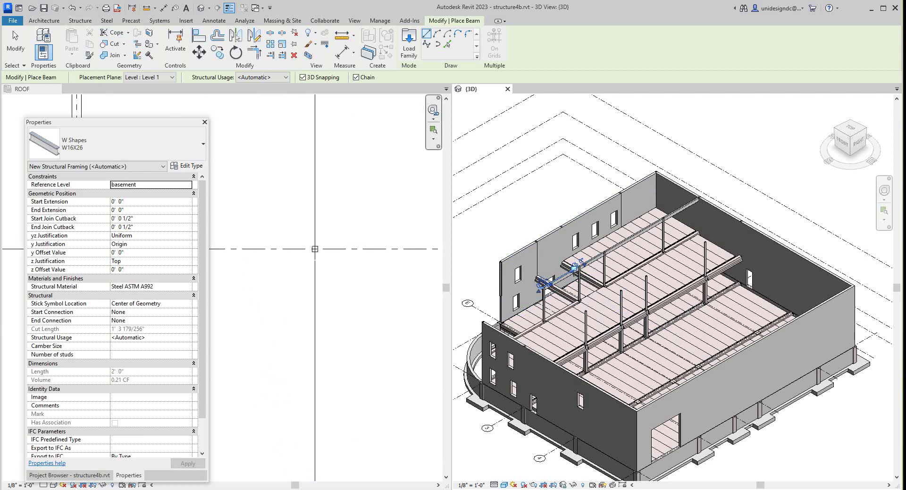
left_click(314, 249)
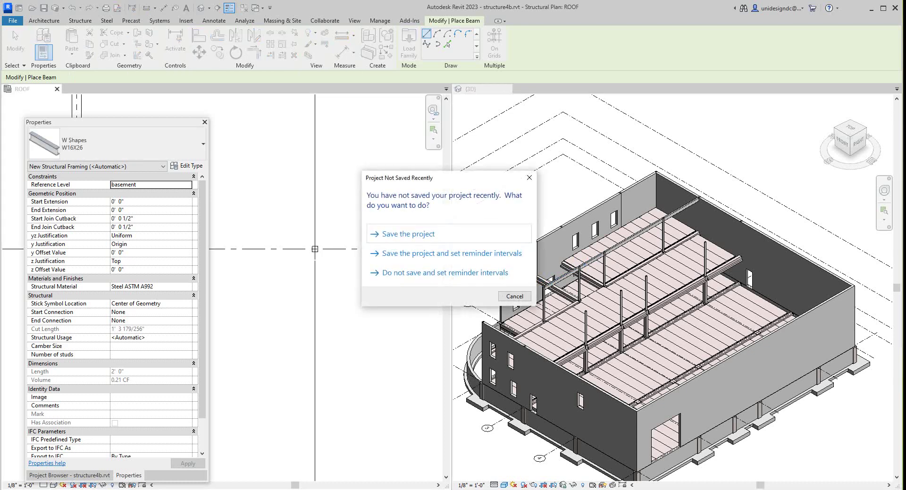
key("Escape")
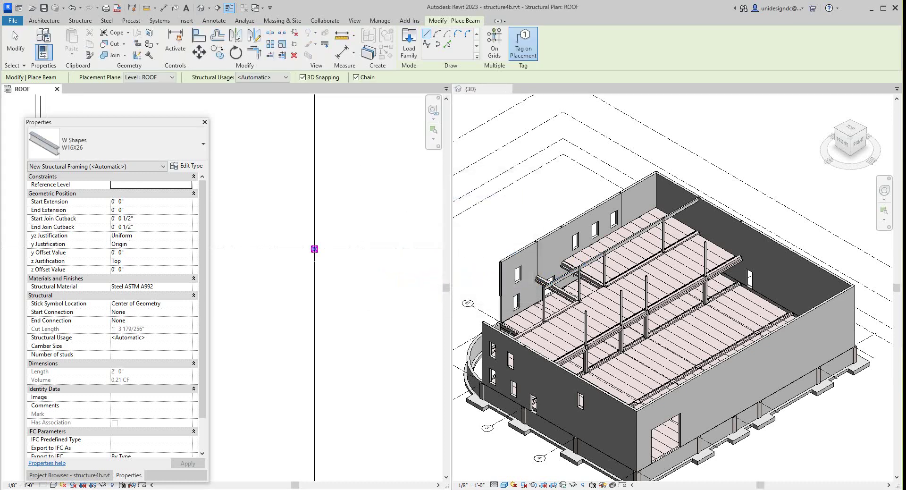
left_click(315, 249)
scroll(330, 247, "down", 3)
scroll(238, 243, "down", 1)
scroll(221, 243, "up", 1)
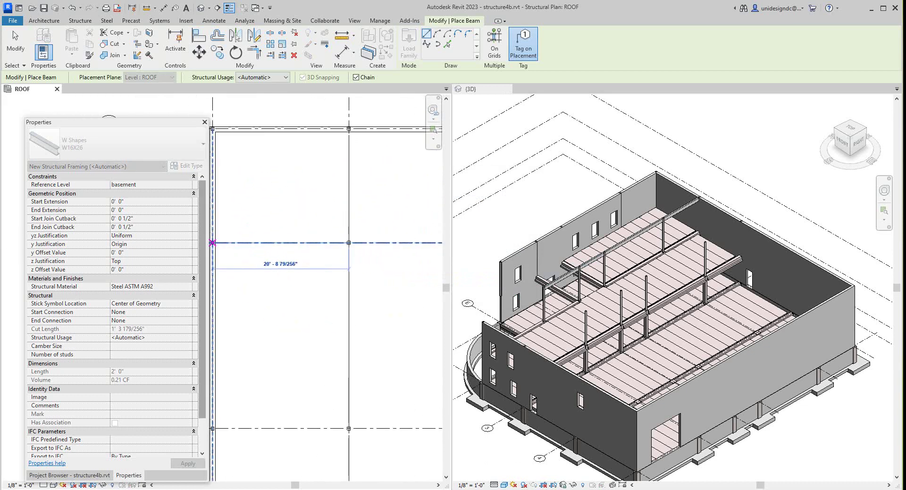
right_click(241, 252)
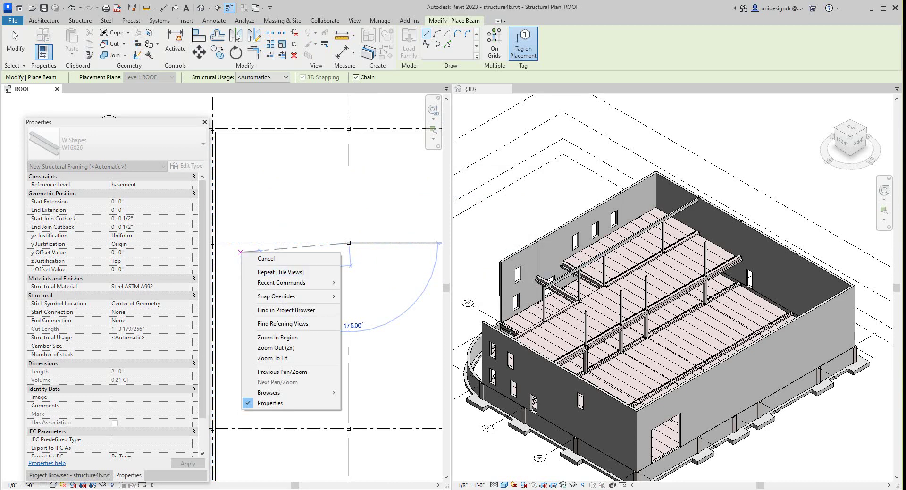
left_click(266, 258)
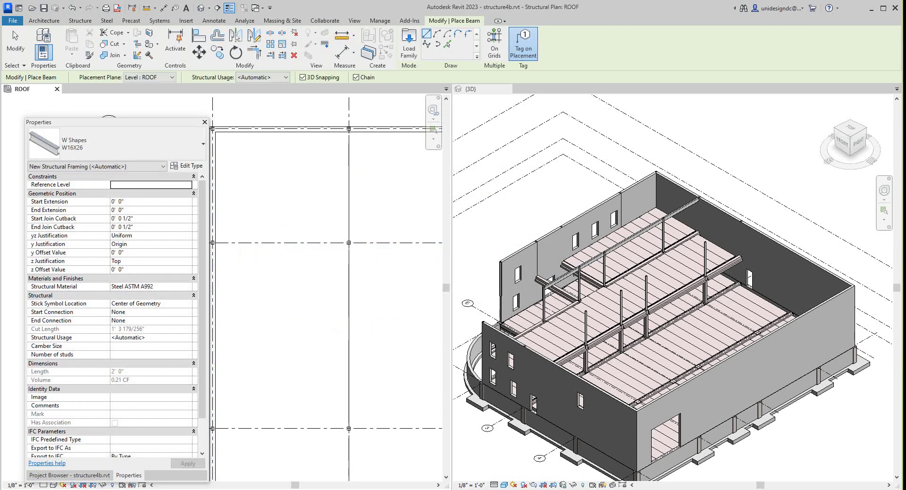
Place a W16X26 beam along grid B from the column top at grid 2 to grid 1, and end the chain.
scroll(241, 241, "up", 1)
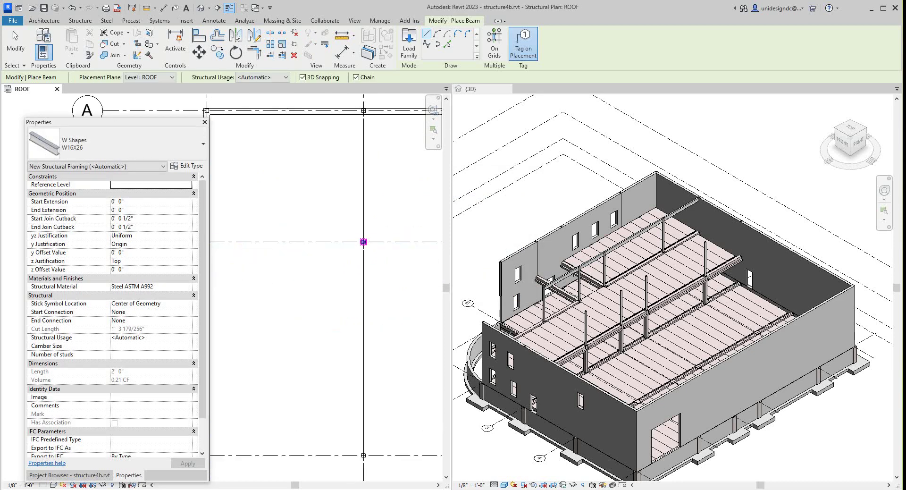
scroll(280, 241, "down", 2)
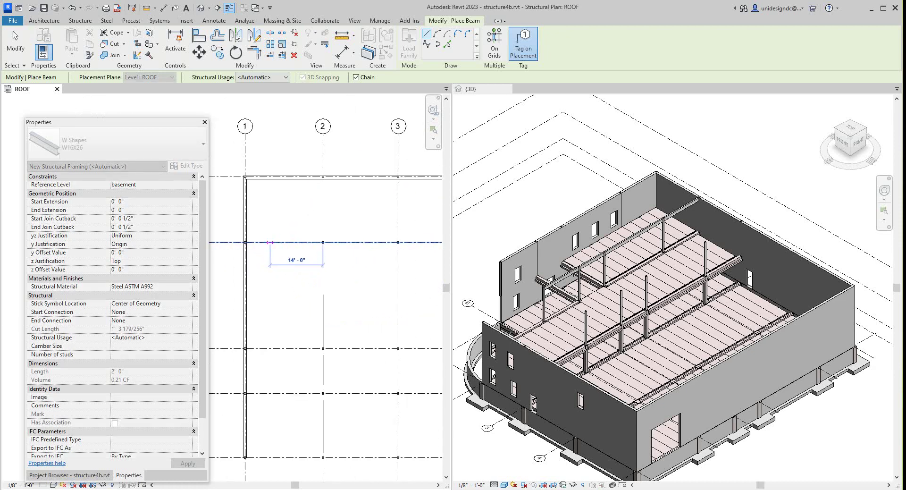
scroll(245, 239, "up", 1)
left_click(243, 244)
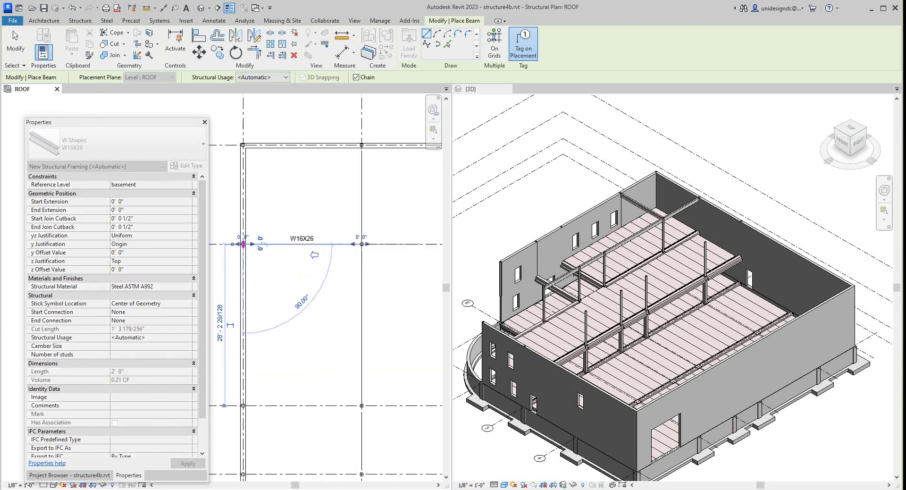
right_click(253, 255)
left_click(278, 258)
Place a W16X26 beam along grid C from the column top at grid 2 to grid 1, and end the chain.
scroll(323, 314, "down", 1)
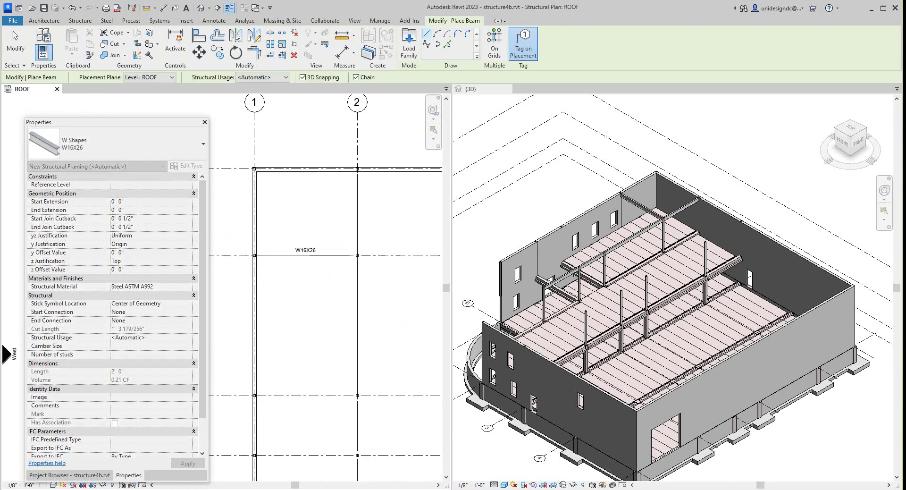
scroll(348, 387, "up", 3)
scroll(278, 380, "down", 2)
left_click(245, 384)
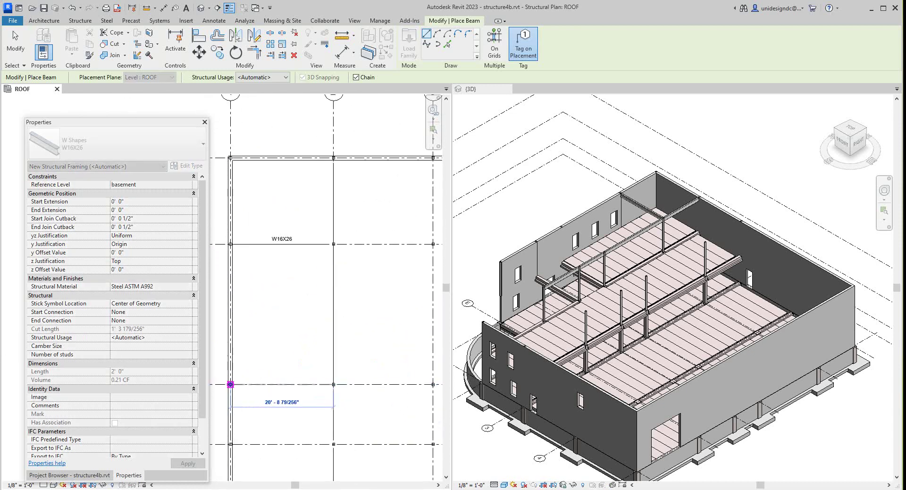
scroll(310, 375, "down", 2)
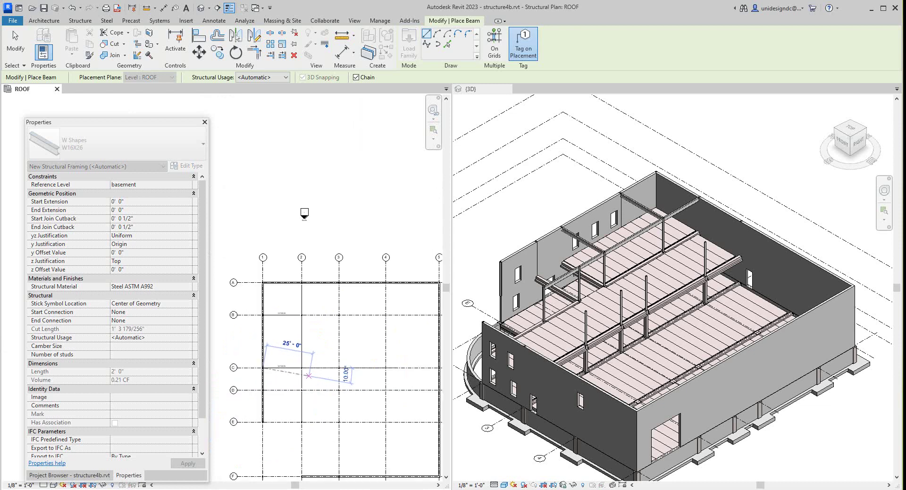
scroll(309, 375, "down", 1)
right_click(321, 369)
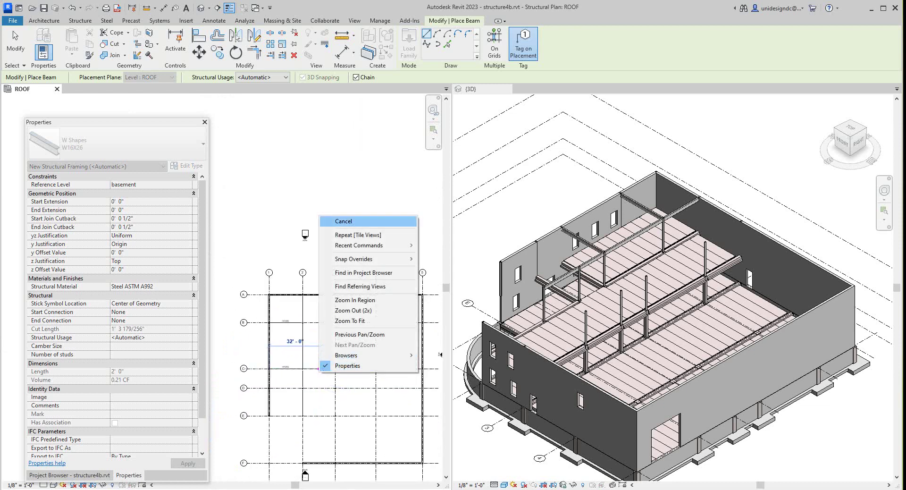
left_click(333, 220)
Place a W16X26 beam along grid E from grid 1 to the column top at grid 2, and end the chain.
scroll(295, 376, "up", 1)
scroll(292, 438, "up", 3)
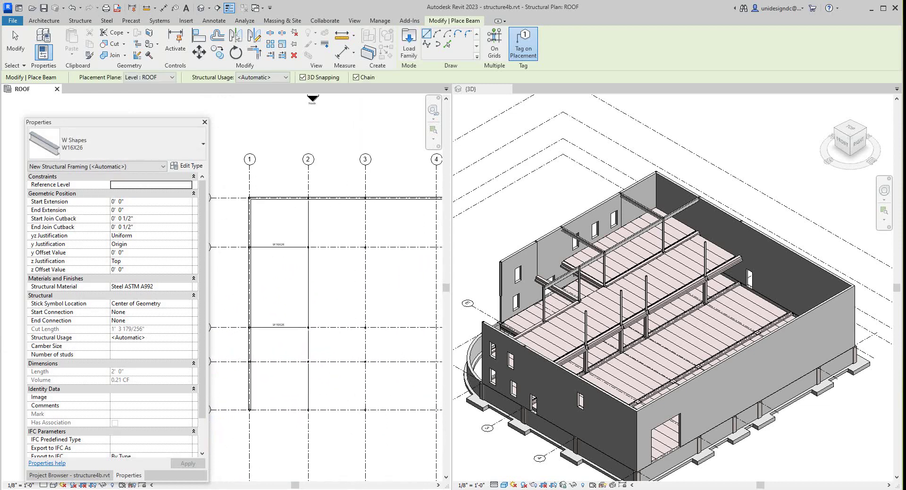
scroll(234, 409, "up", 2)
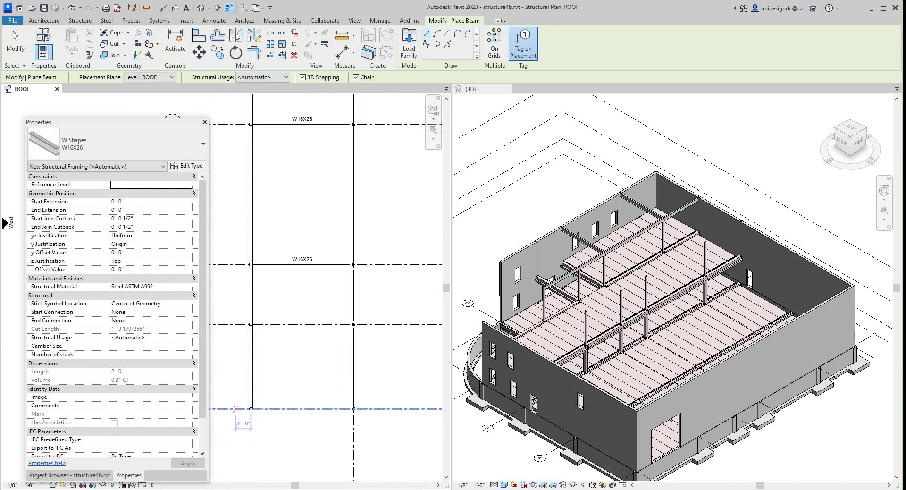
left_click(251, 409)
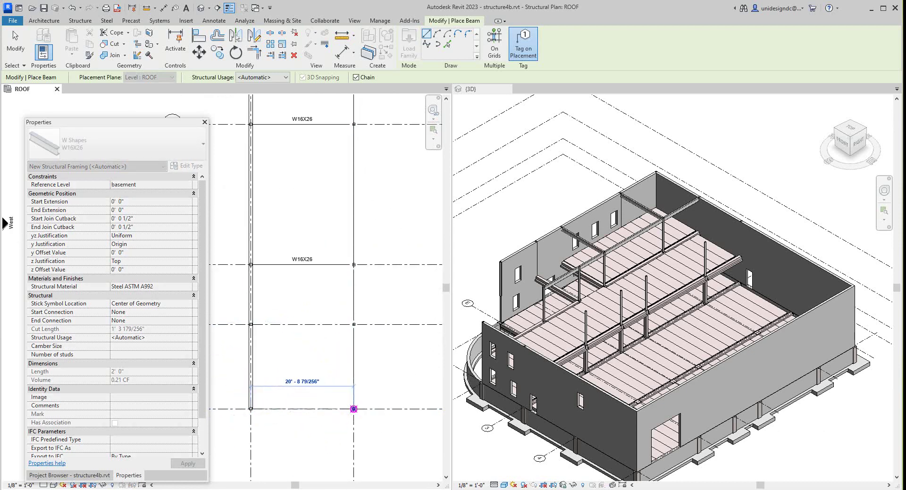
left_click(353, 408)
right_click(353, 409)
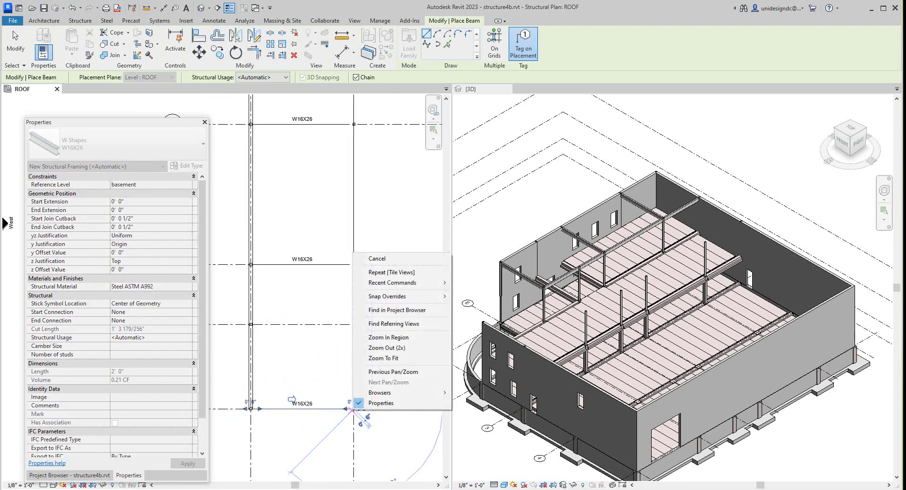
left_click(372, 259)
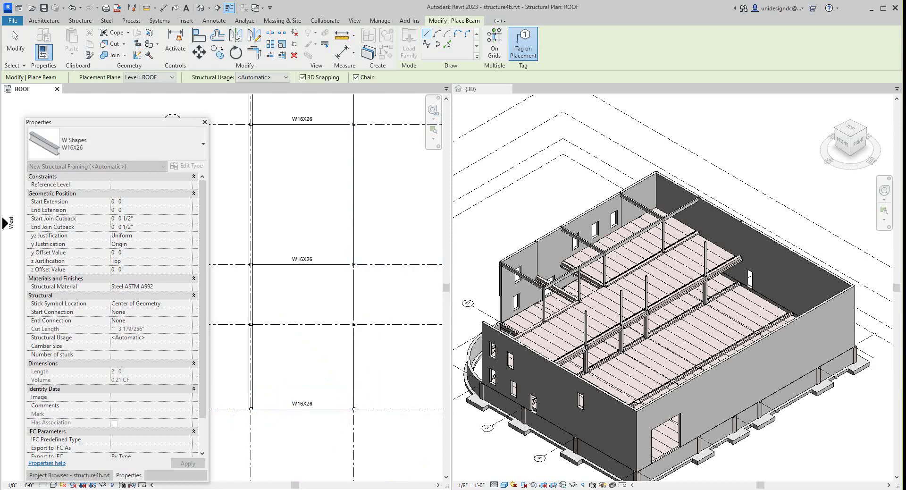
Place a W16X26 beam along grid D from grid 1 to the column top at grid 2, and end the chain.
scroll(251, 324, "up", 2)
left_click(250, 324)
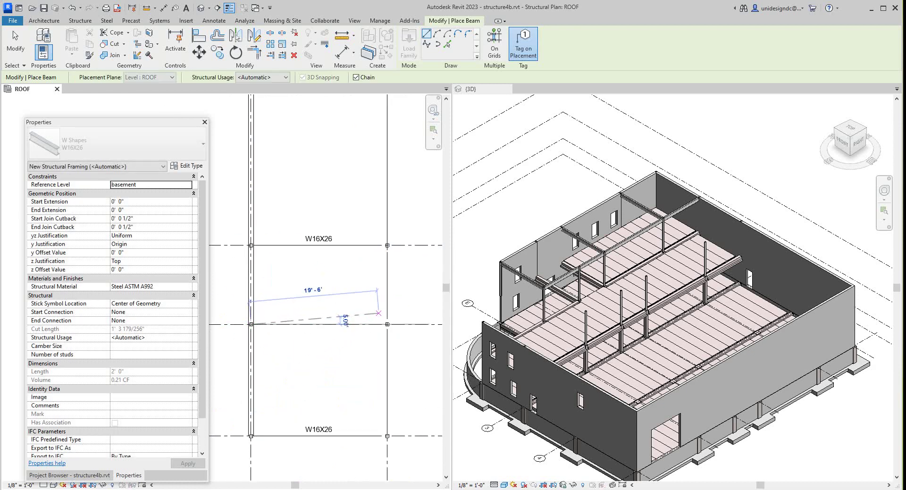
left_click(386, 324)
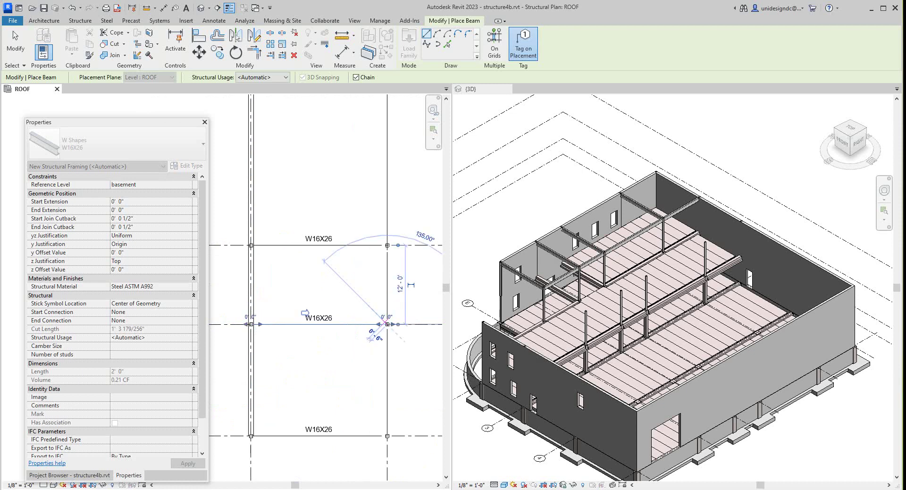
right_click(386, 324)
left_click(409, 329)
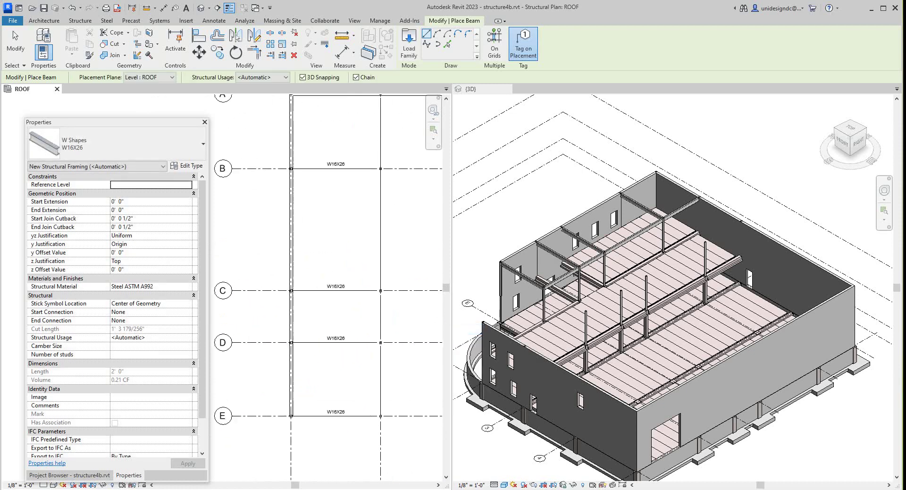
Place a W16X26 beam along grid B from the column top at grid 2 to the one at grid 3, and end the chain.
scroll(326, 284, "down", 1)
scroll(327, 285, "up", 1)
scroll(313, 258, "down", 4)
middle_click_drag(344, 239, 276, 306)
scroll(287, 257, "up", 3)
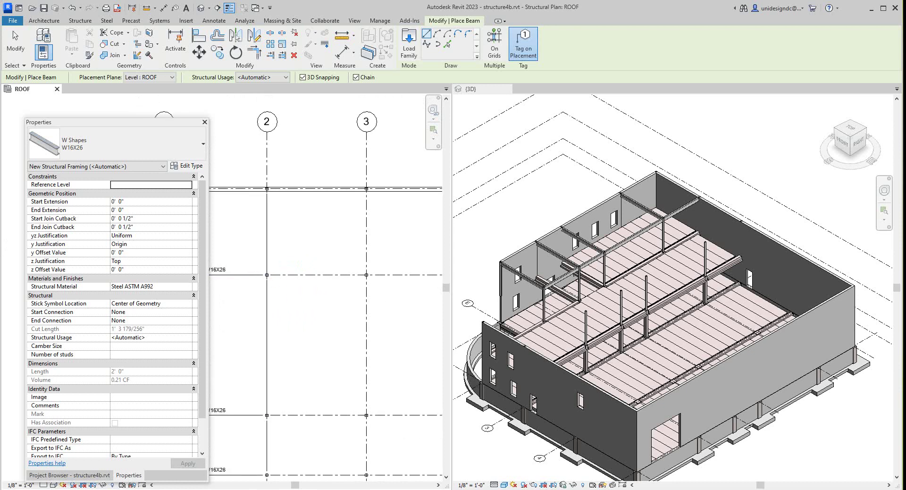
scroll(267, 275, "up", 3)
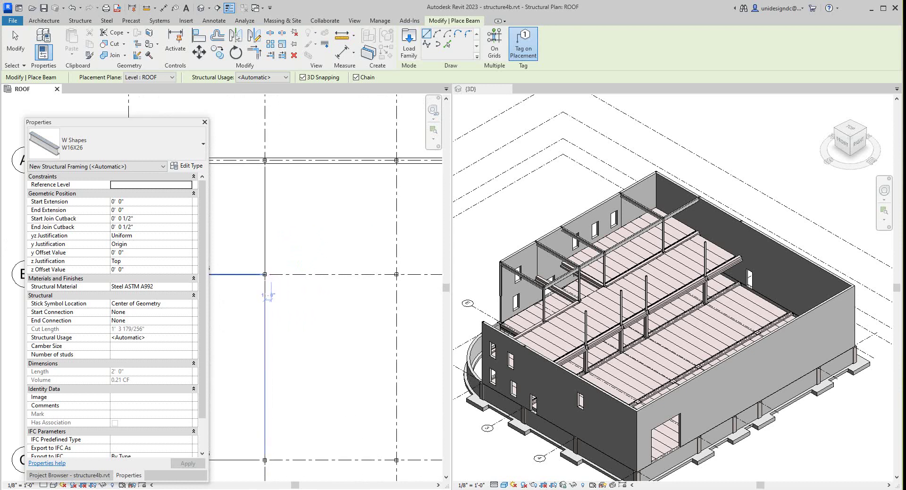
scroll(289, 275, "up", 1)
left_click(266, 274)
left_click(416, 272)
right_click(416, 273)
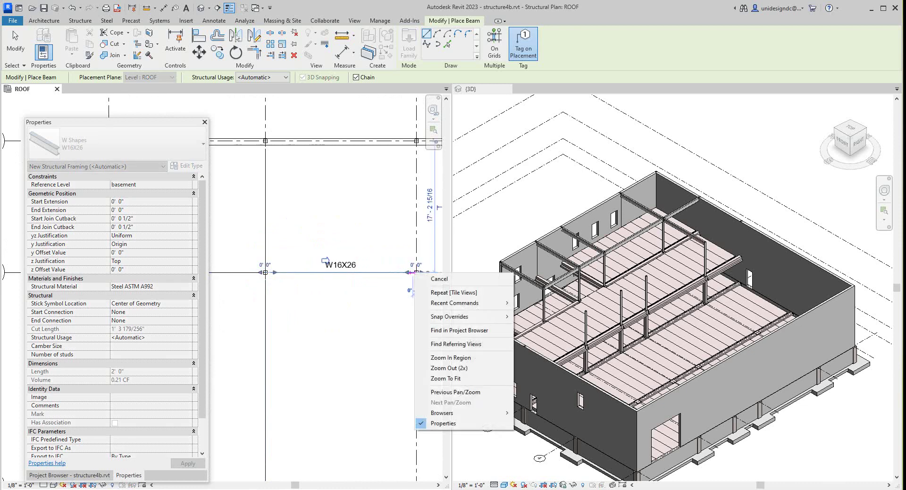
left_click(431, 279)
Place a W16X26 beam along grid C from the column top at grid 2 to the one at grid 3, and end the chain.
scroll(346, 317, "down", 5)
scroll(311, 378, "up", 3)
left_click(311, 401)
scroll(311, 401, "down", 3)
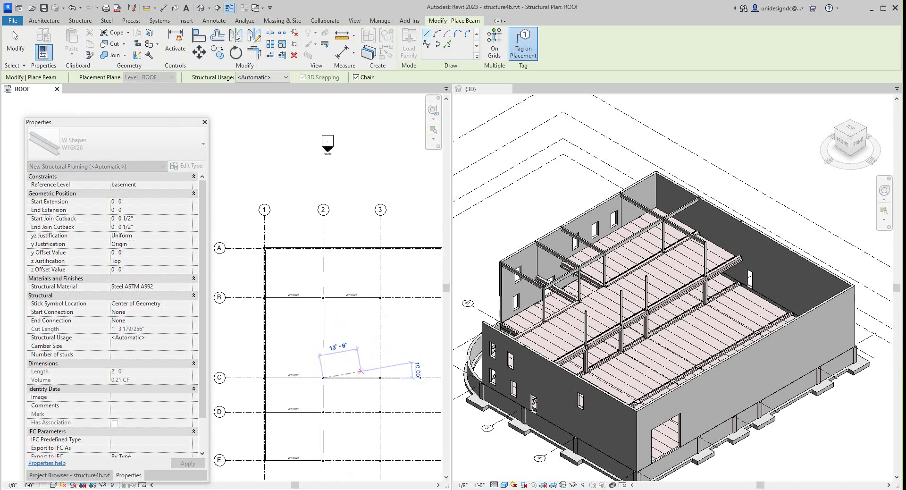
scroll(377, 373, "up", 3)
left_click(387, 378)
right_click(388, 378)
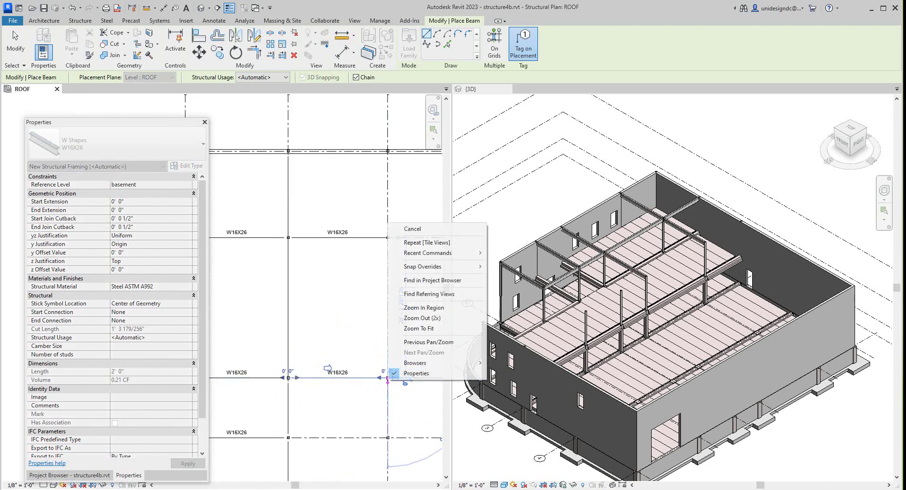
left_click(412, 228)
Place a W16X26 beam along grid D from the column top at grid 2 to the one at grid 3, and end the chain.
scroll(302, 370, "down", 2)
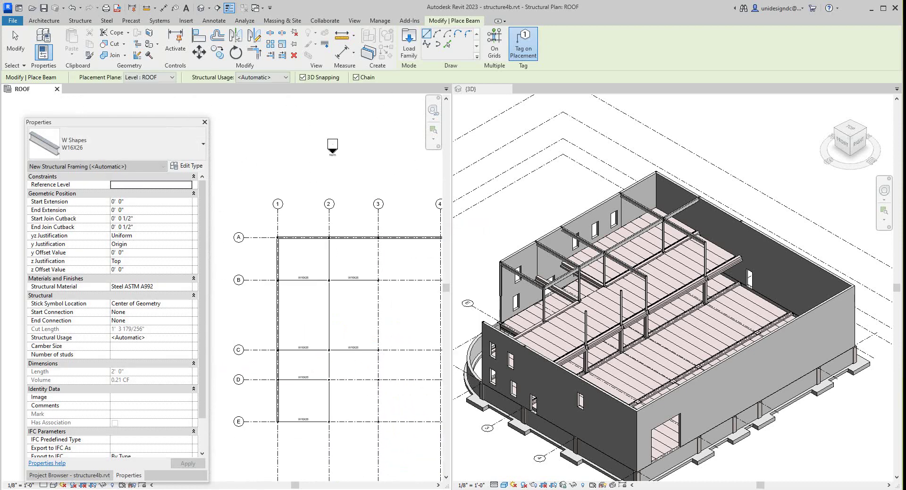
scroll(302, 370, "up", 4)
left_click(303, 369)
scroll(368, 398, "down", 3)
scroll(379, 399, "down", 5)
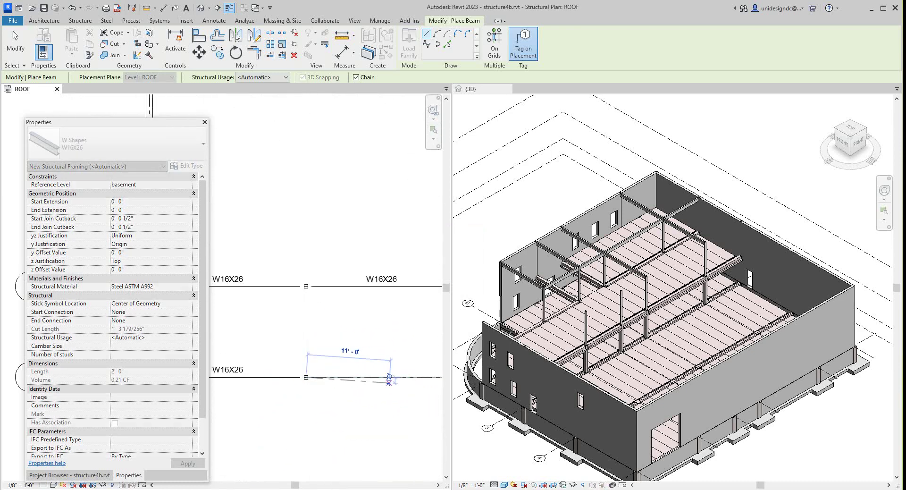
scroll(419, 381, "up", 3)
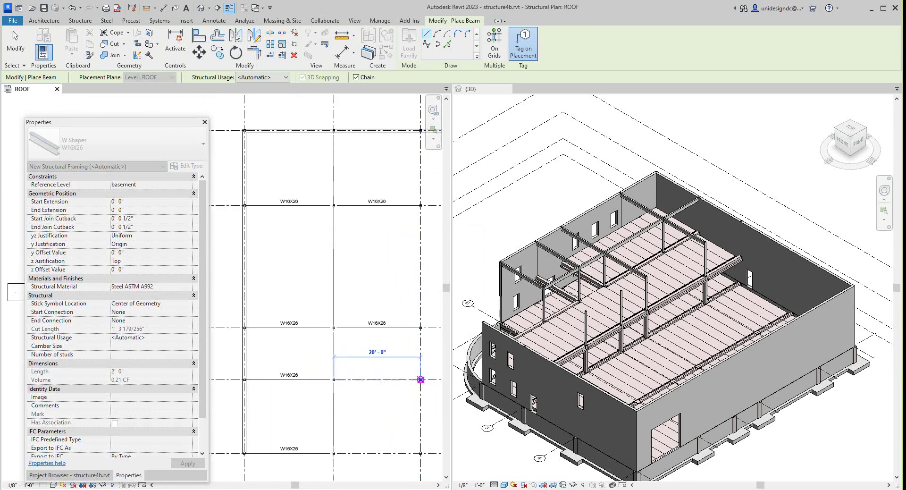
scroll(387, 391, "down", 3)
right_click(387, 390)
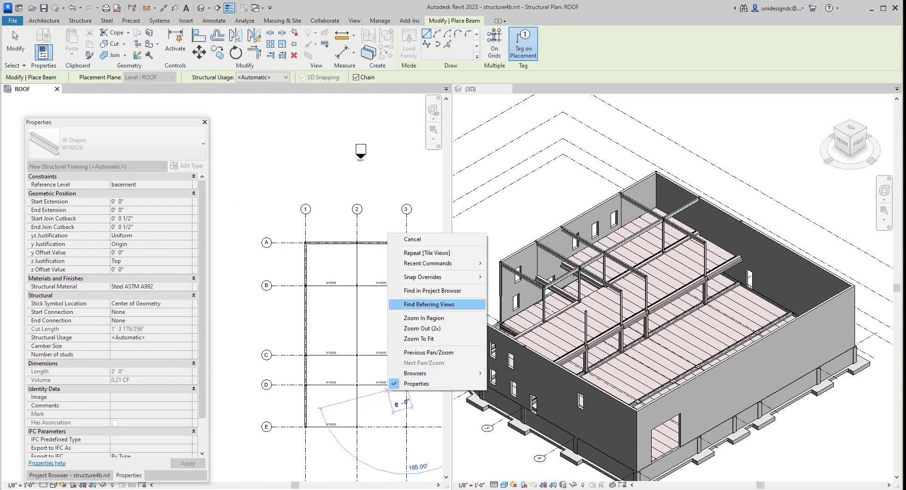
left_click(412, 239)
Place a W16X26 beam along grid E from the column top at grid 2 to the one at grid 3, and end the chain.
scroll(424, 425, "up", 1)
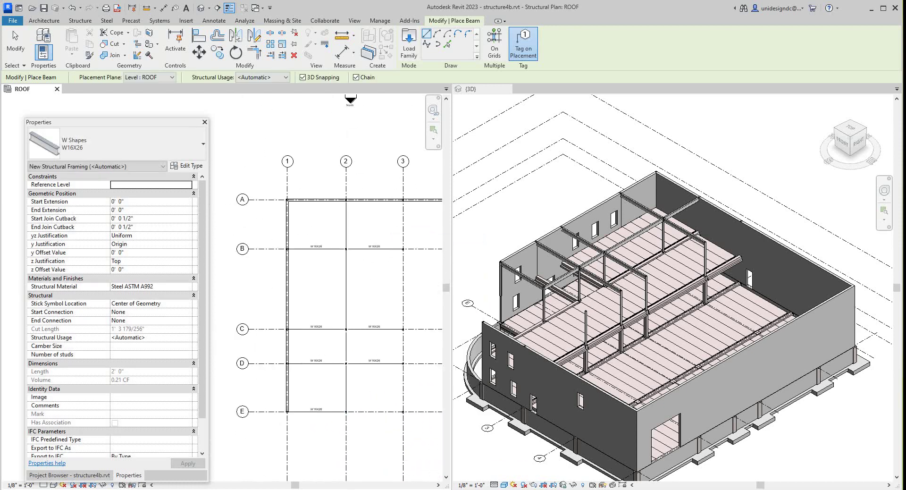
scroll(347, 411, "up", 5)
left_click(343, 409)
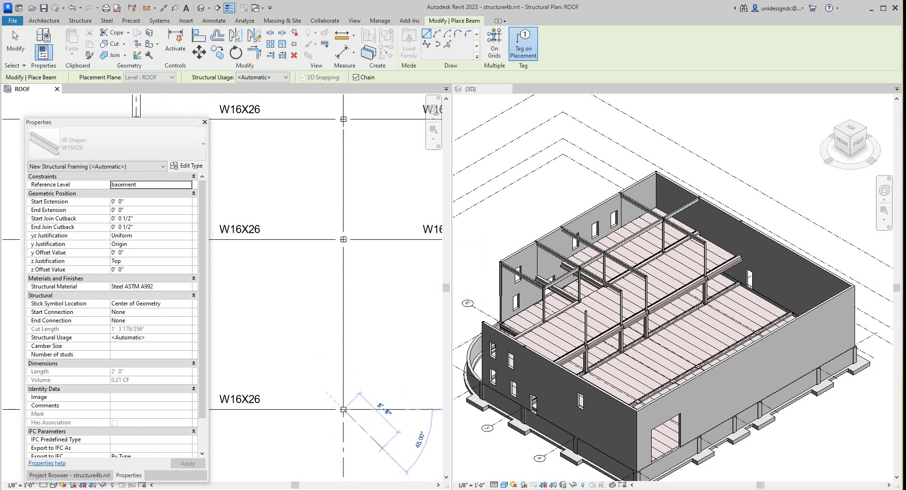
scroll(365, 423, "down", 5)
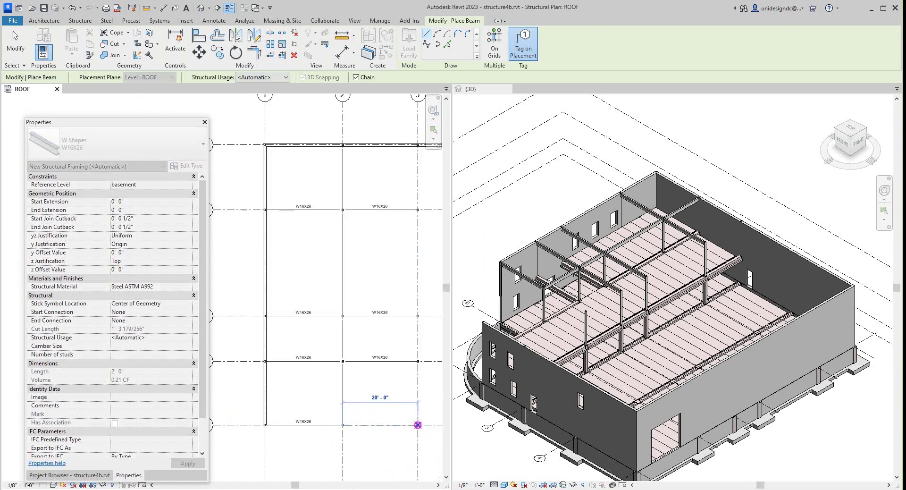
right_click(417, 425)
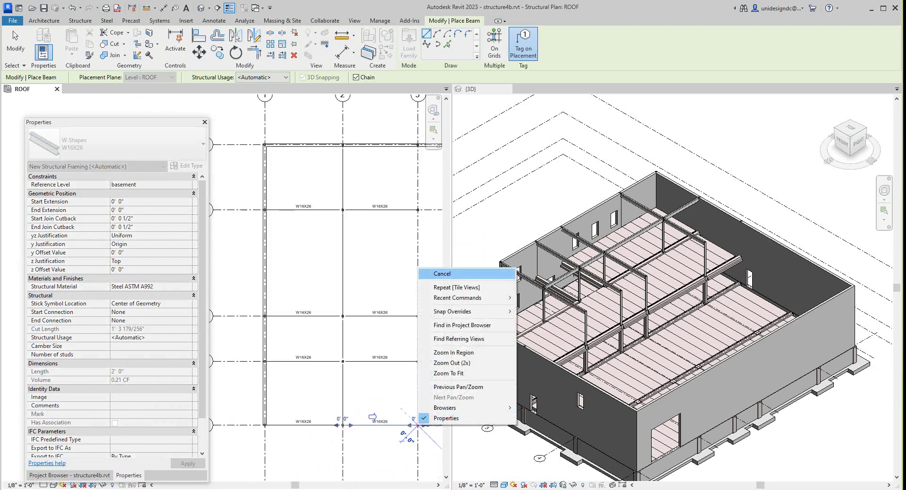
left_click(439, 274)
Place a W16X26 beam along grid 3 from the column at grid A to the column top at grid B, and leave the Beam command.
scroll(370, 415, "down", 4)
scroll(406, 221, "up", 5)
left_click(399, 224)
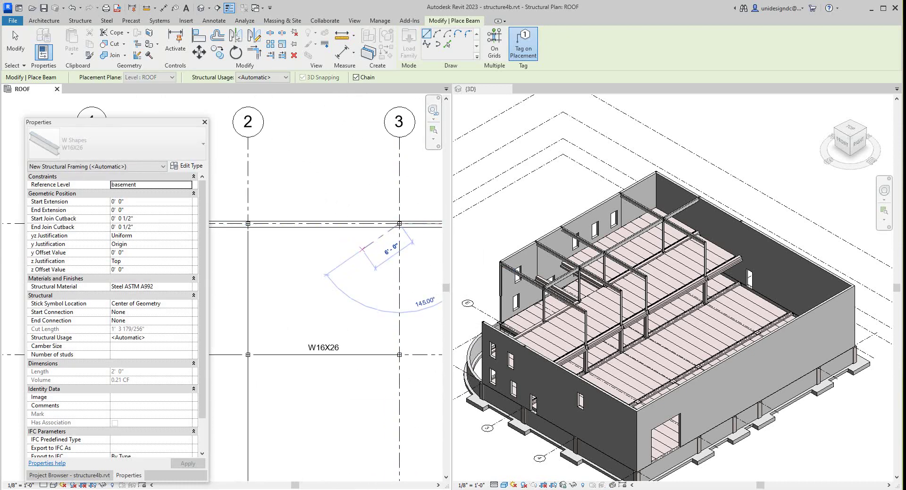
left_click(399, 354)
scroll(399, 354, "down", 3)
scroll(399, 354, "up", 4)
key("Escape")
key("Escape")
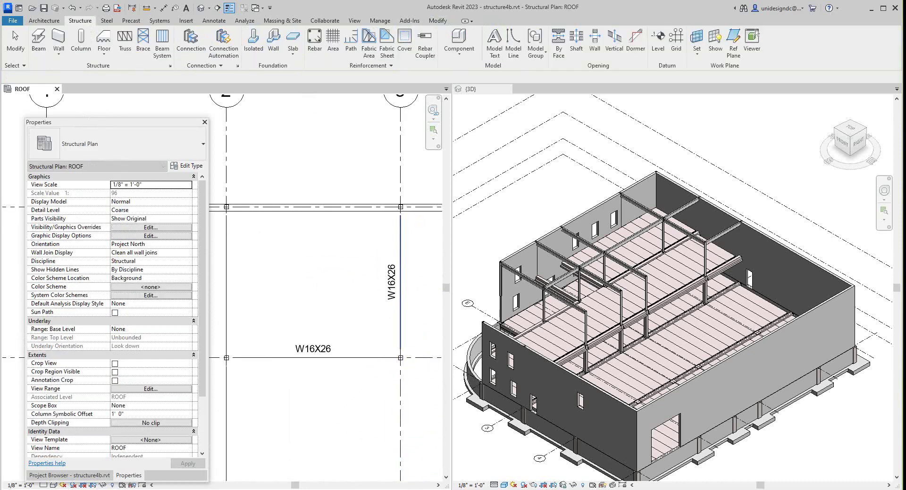
scroll(400, 357, "down", 5)
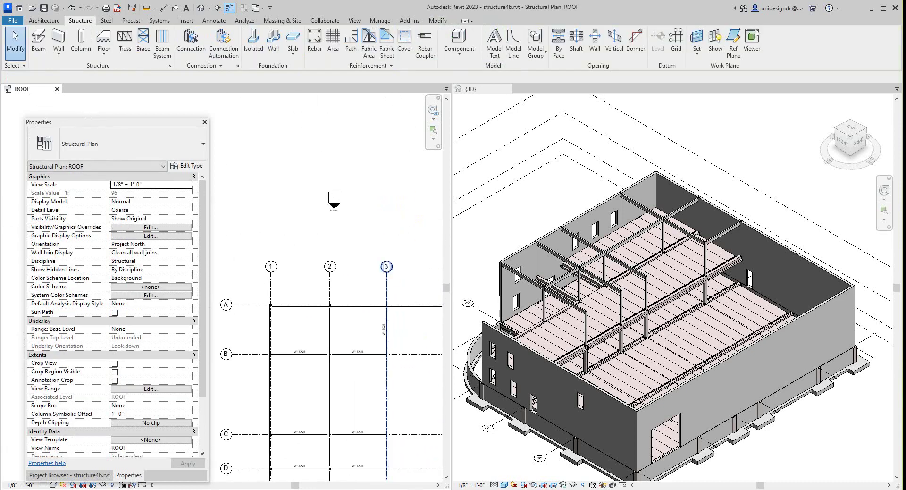
scroll(383, 357, "up", 3)
scroll(398, 353, "up", 2)
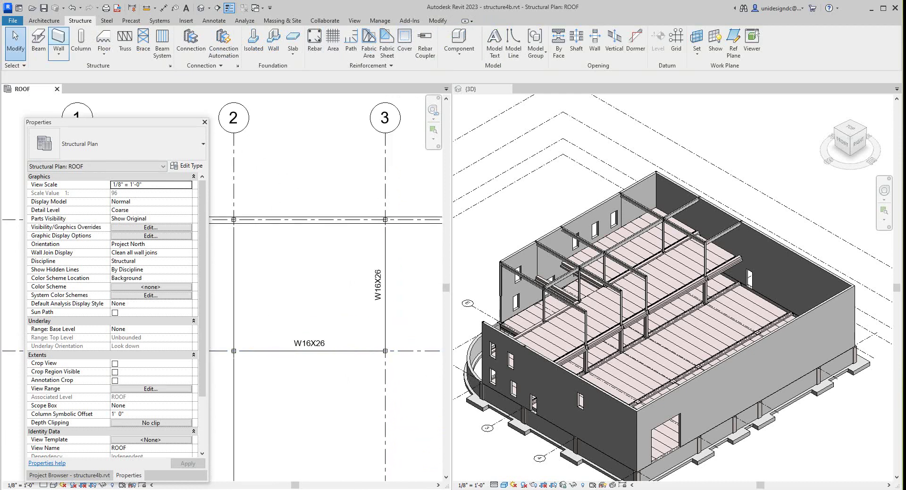
Place a W16X26 beam along grid 3 from the column top at grid B to the one at grid C.
left_click(38, 42)
scroll(379, 357, "up", 2)
scroll(387, 348, "up", 1)
left_click(388, 348)
scroll(381, 406, "down", 4)
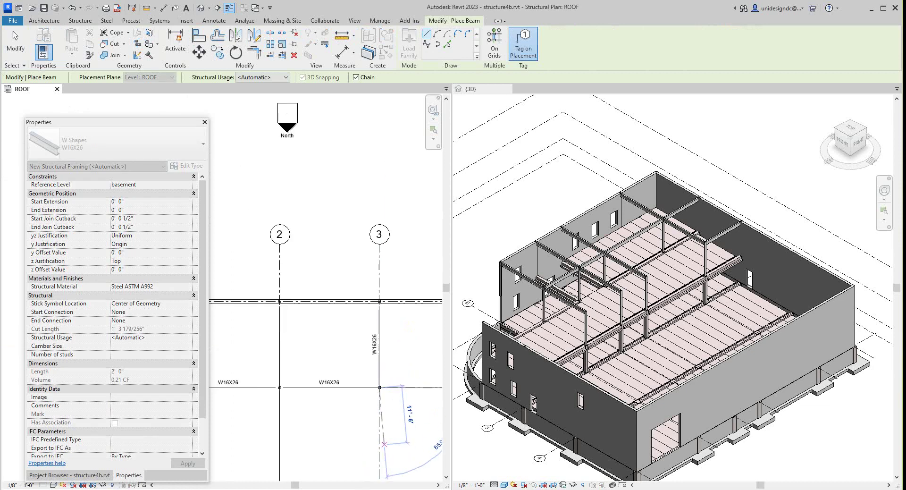
scroll(384, 437, "up", 3)
scroll(377, 378, "down", 4)
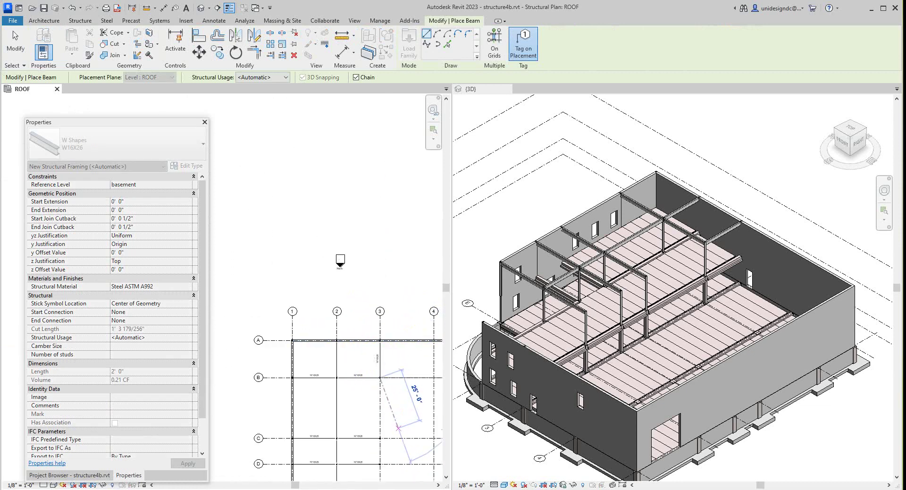
scroll(366, 382, "up", 3)
scroll(379, 450, "up", 3)
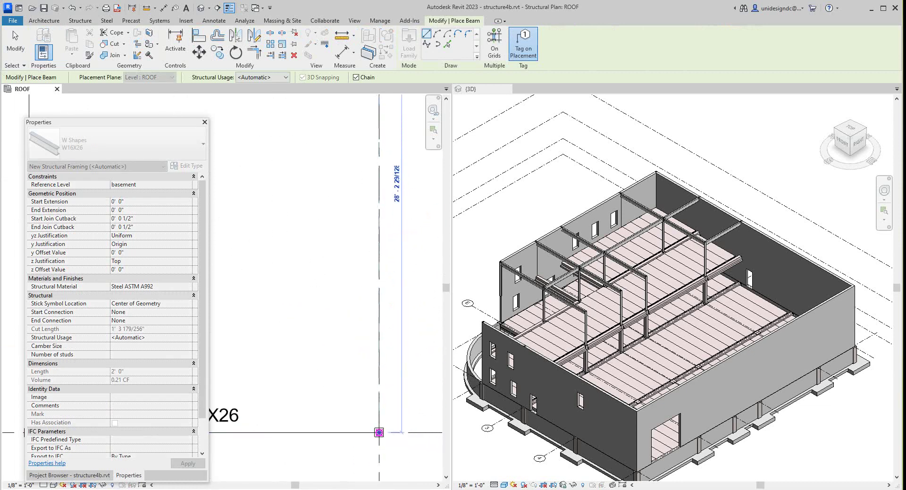
Continue the W16X26 beam chain along grid 3 from grid C to the column tops at grids D and E.
scroll(379, 432, "down", 4)
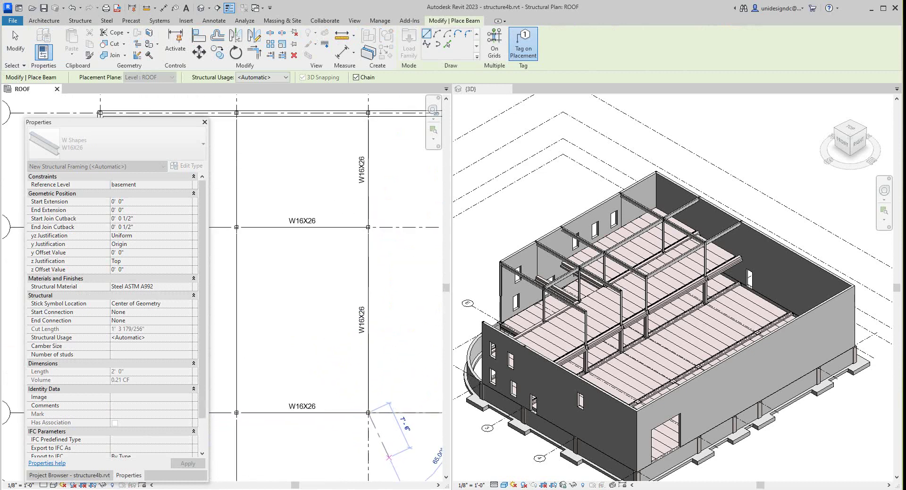
scroll(394, 447, "up", 2)
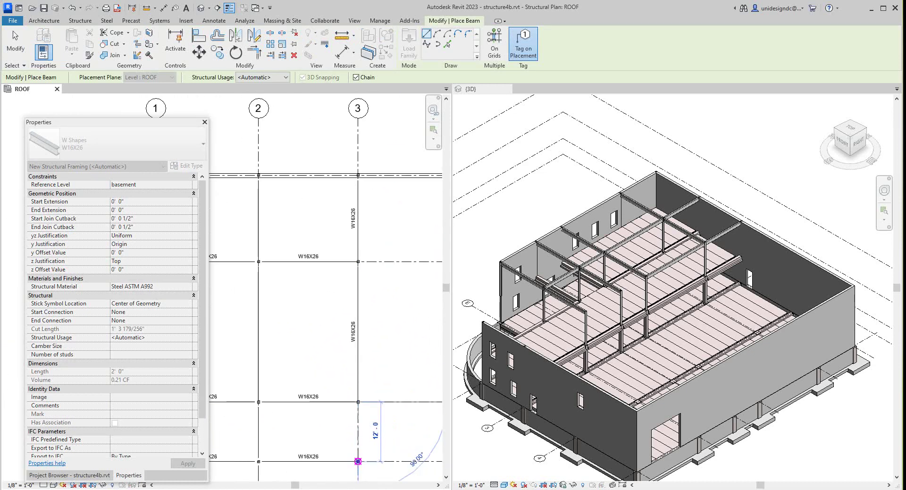
scroll(357, 460, "down", 3)
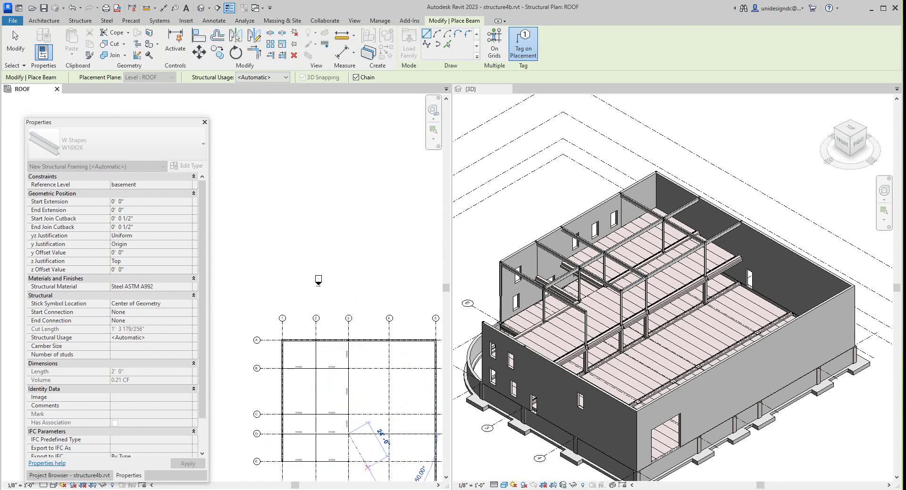
scroll(349, 446, "down", 2)
scroll(347, 443, "up", 5)
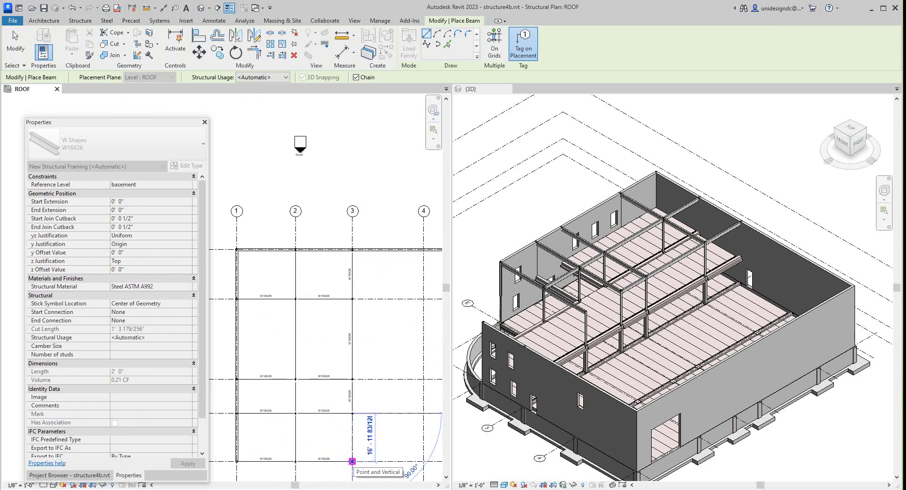
Place a W16X26 beam along grid 3 from the column top at grid E to the wall at grid F, and end the chain.
scroll(354, 377, "down", 4)
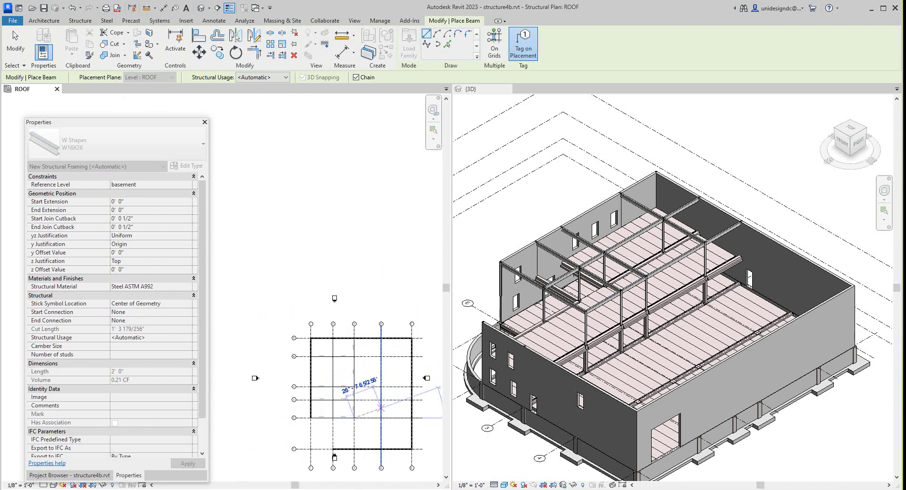
scroll(351, 448, "up", 4)
scroll(350, 453, "up", 2)
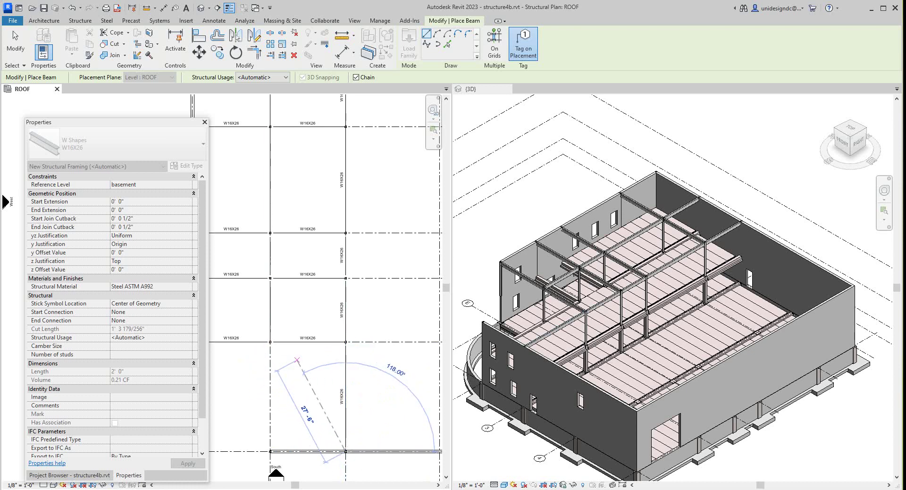
right_click(297, 359)
left_click(306, 208)
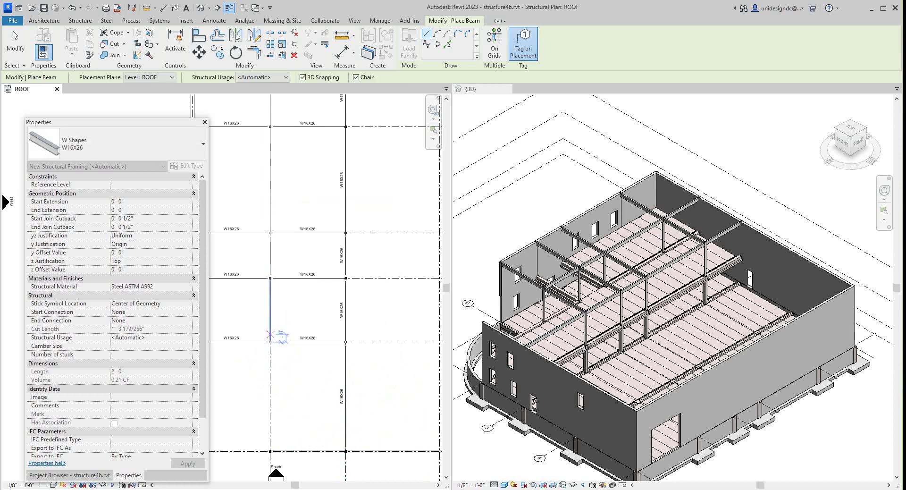
Place a W16X26 beam along grid 2 from the column top at grid E to the wall end at grid F, and end the chain.
left_click(270, 342)
left_click(270, 451)
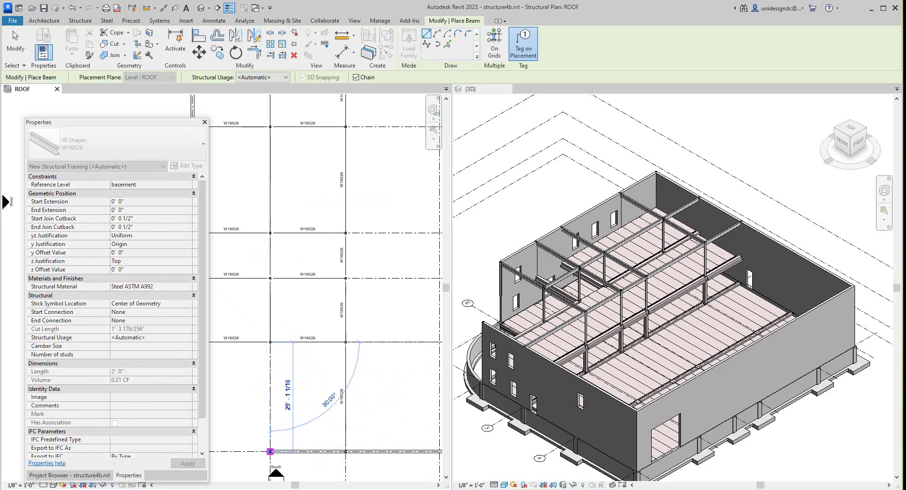
right_click(271, 451)
left_click(299, 299)
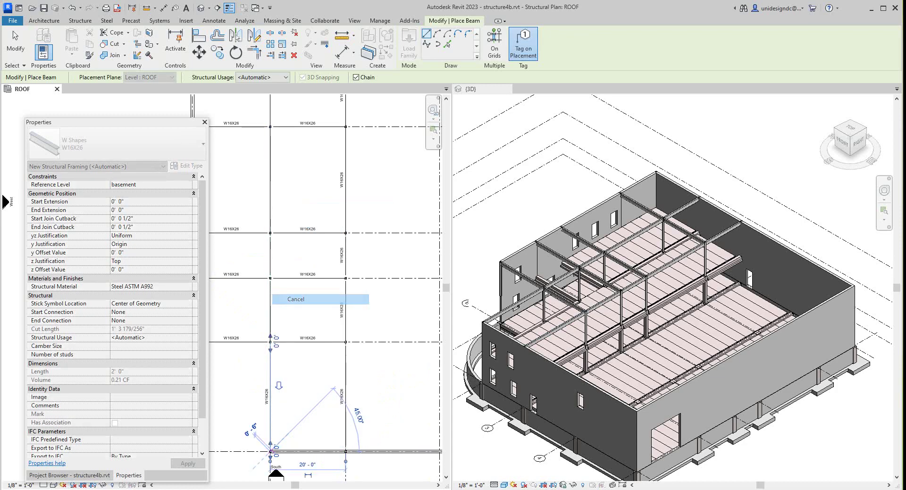
Check the roof beams in the 3D view and across the whole ROOF plan, and leave the Beam command.
scroll(691, 299, "up", 2)
scroll(691, 300, "down", 4)
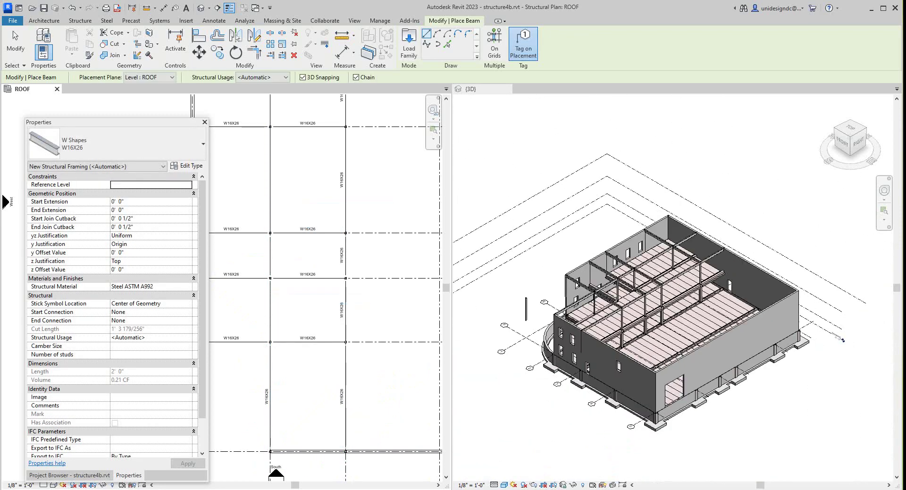
scroll(843, 340, "down", 4)
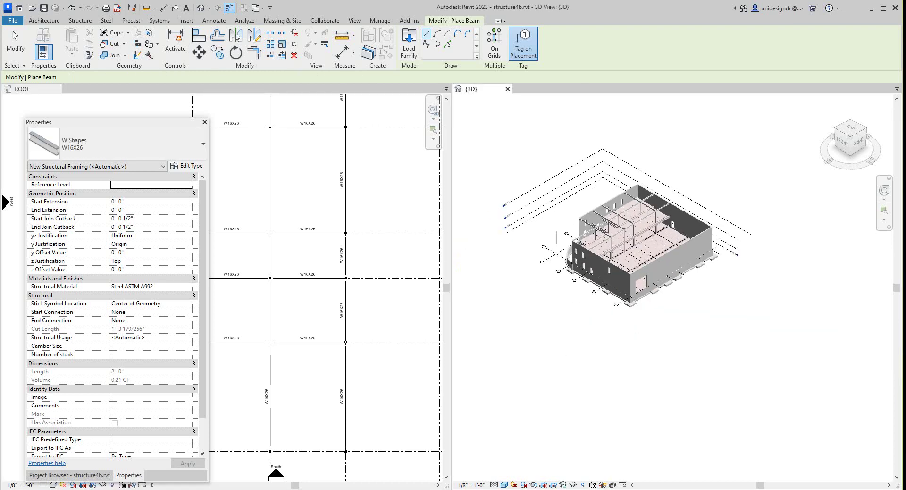
middle_click_drag(712, 153, 708, 197)
scroll(708, 198, "up", 2)
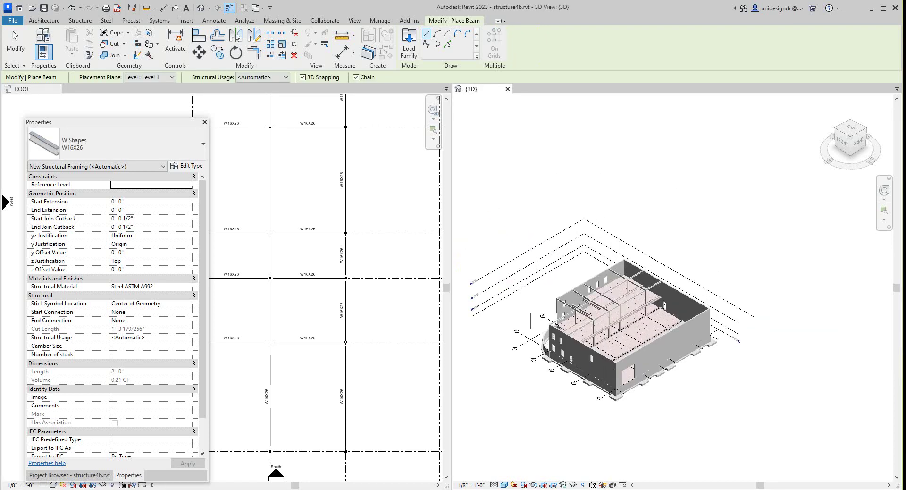
left_click_drag(172, 124, 98, 170)
scroll(304, 213, "down", 3)
scroll(315, 218, "down", 4)
middle_click_drag(324, 193, 302, 268)
scroll(329, 261, "up", 4)
scroll(618, 257, "up", 1)
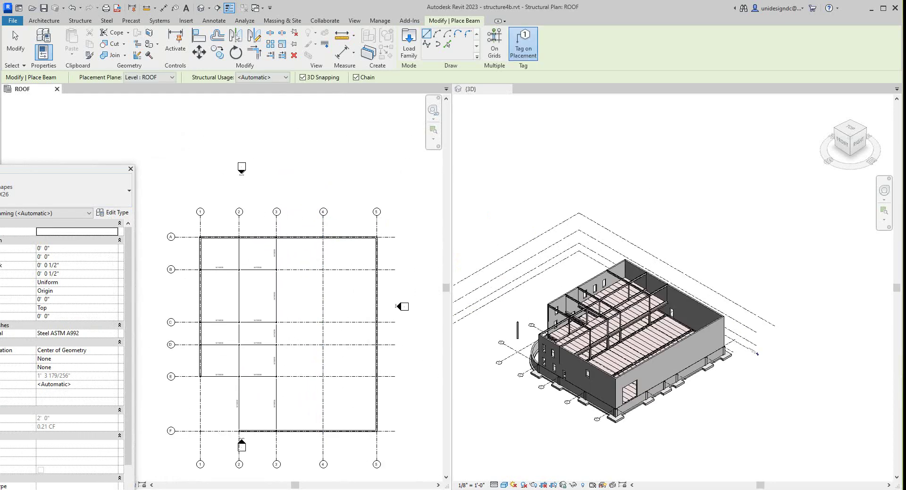
scroll(659, 347, "up", 2)
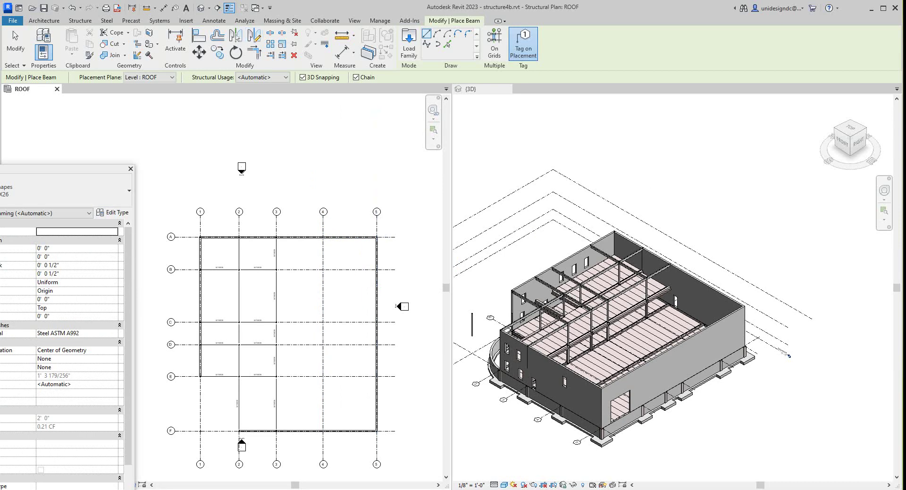
key("Escape")
key("Escape")
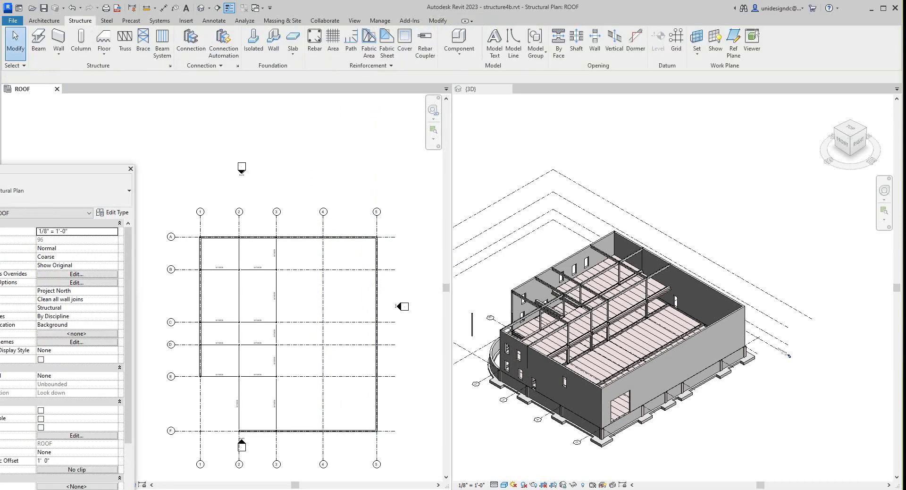
Examine the roof framing in the 3D view from a raised side angle and from the front-right corner.
scroll(595, 425, "up", 2)
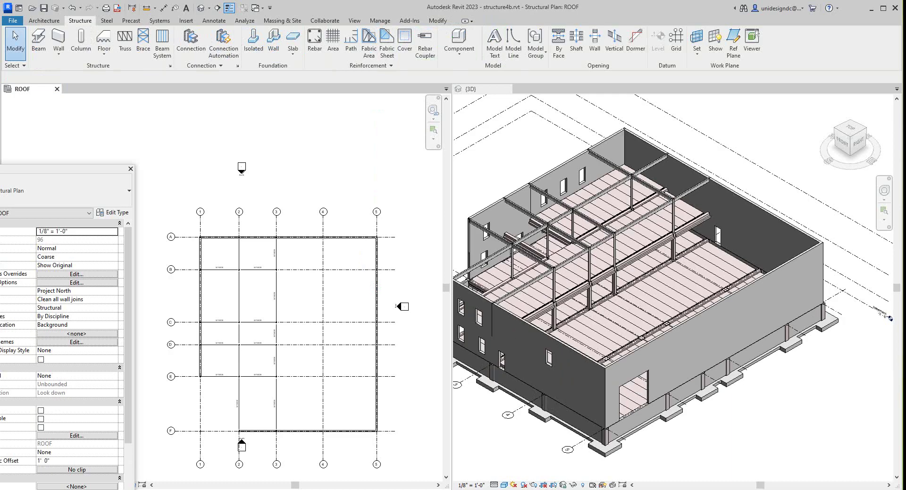
left_click(842, 142)
left_click_drag(842, 142, 870, 134)
mouse_move(778, 222)
middle_mouse_down("shift")
mouse_move(858, 281)
mouse_move(794, 172)
mouse_move(708, 208)
mouse_move(759, 174)
mouse_move(797, 212)
mouse_move(708, 227)
middle_mouse_up("shift")
middle_click_drag(793, 151, 793, 198, "shift")
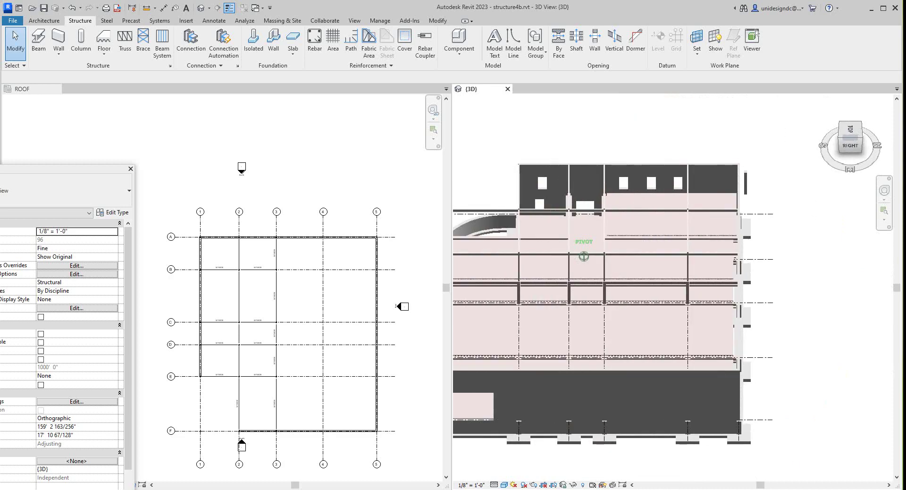
scroll(312, 264, "up", 3)
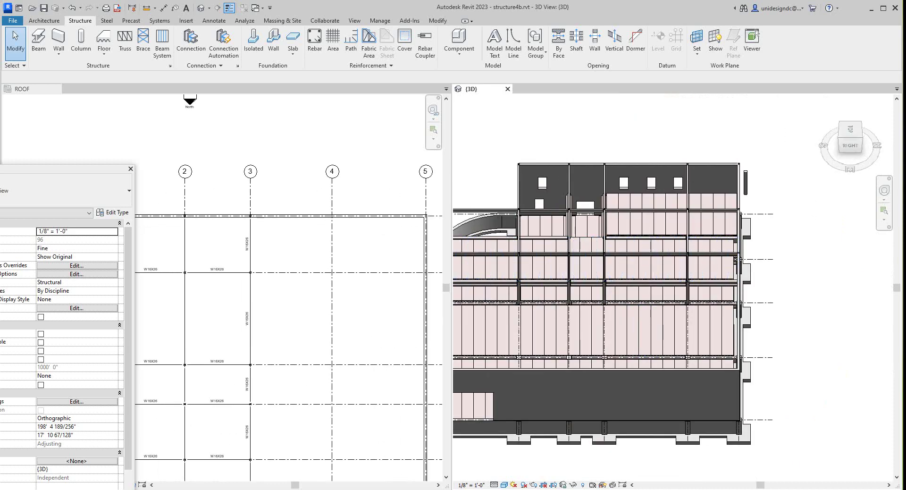
left_click(839, 137)
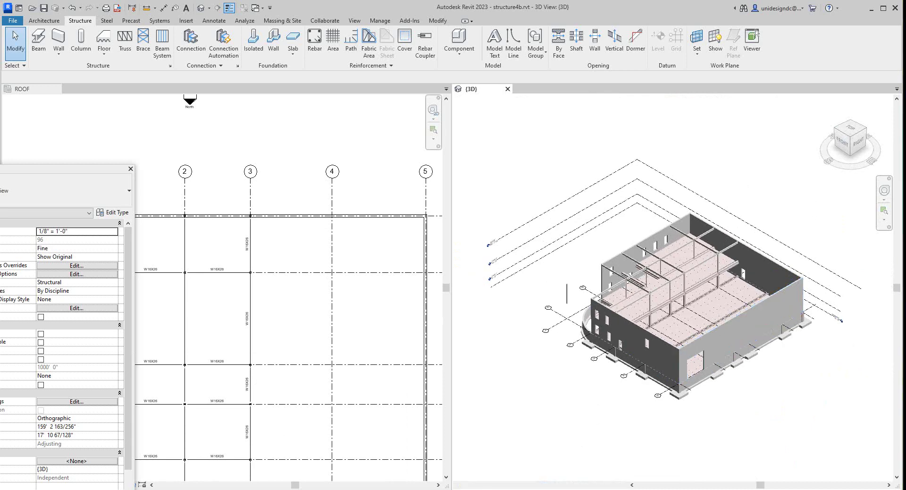
scroll(198, 292, "down", 2)
scroll(198, 203, "up", 1)
scroll(216, 206, "down", 2)
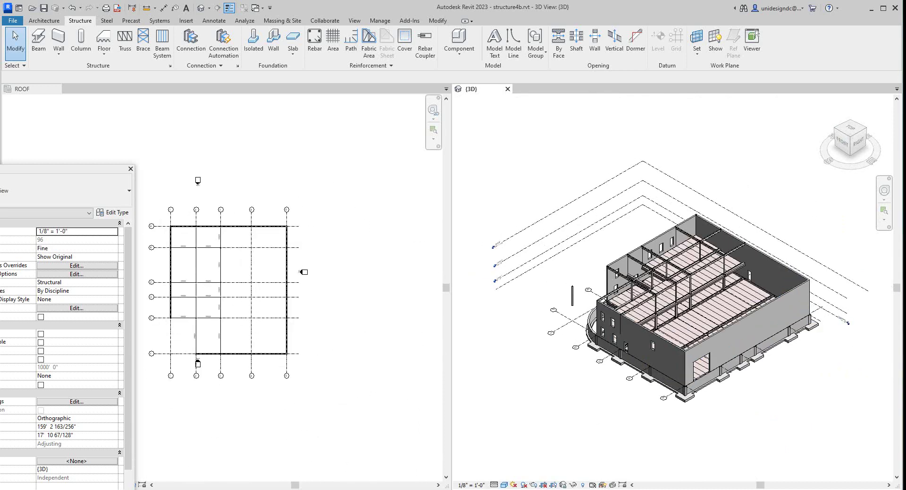
Move the Properties palette beside the ROOF plan and start a structural beam system there.
left_click(216, 206)
scroll(216, 206, "down", 2)
left_click_drag(76, 170, 132, 125)
scroll(292, 131, "down", 2)
middle_click_drag(293, 130, 340, 178)
scroll(291, 255, "up", 5)
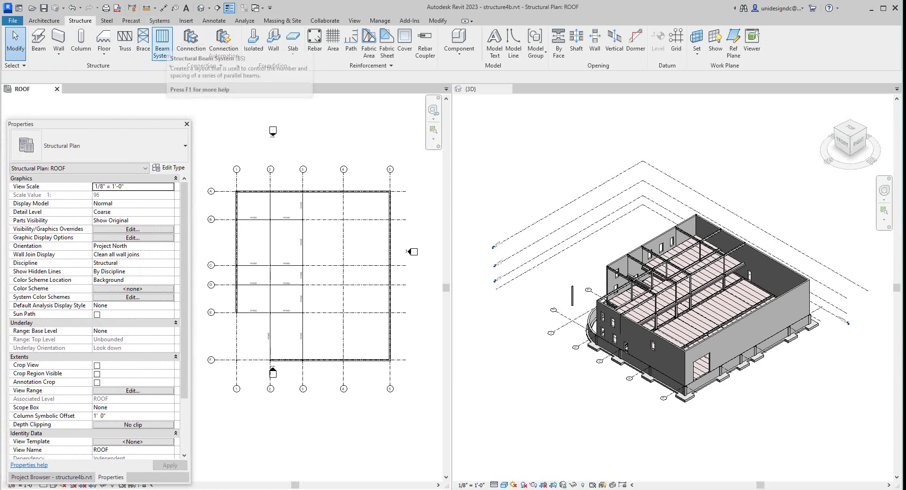
left_click(162, 43)
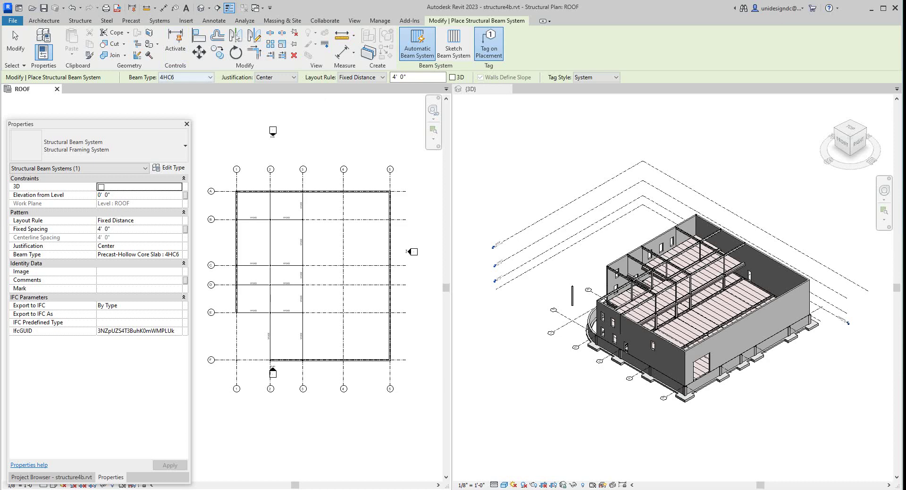
Look through the beam types available for the structural beam system, and close the list without choosing one.
left_click(186, 77)
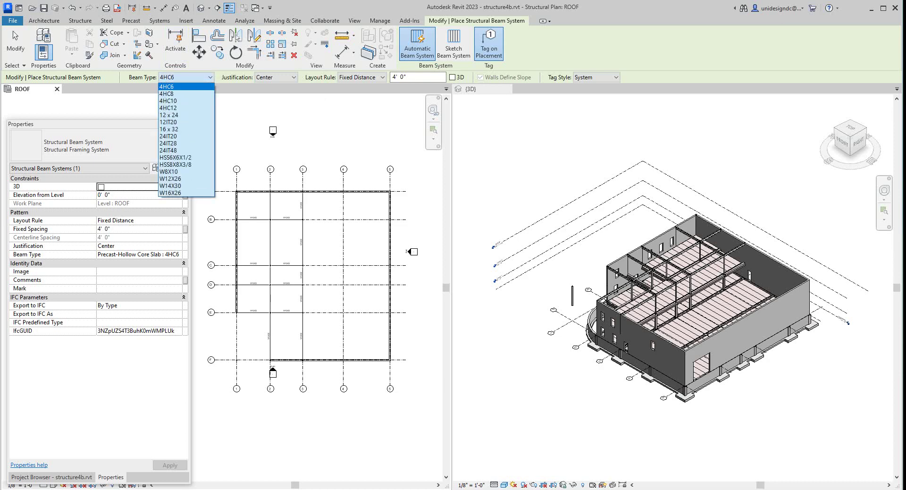
key("Down")
key("Down")
key("Down")
key("Down")
key("Down")
key("Down")
key("Down")
key("Down")
key("Down")
key("Down")
key("Down")
key("Down")
key("Down")
key("Down")
key("Down")
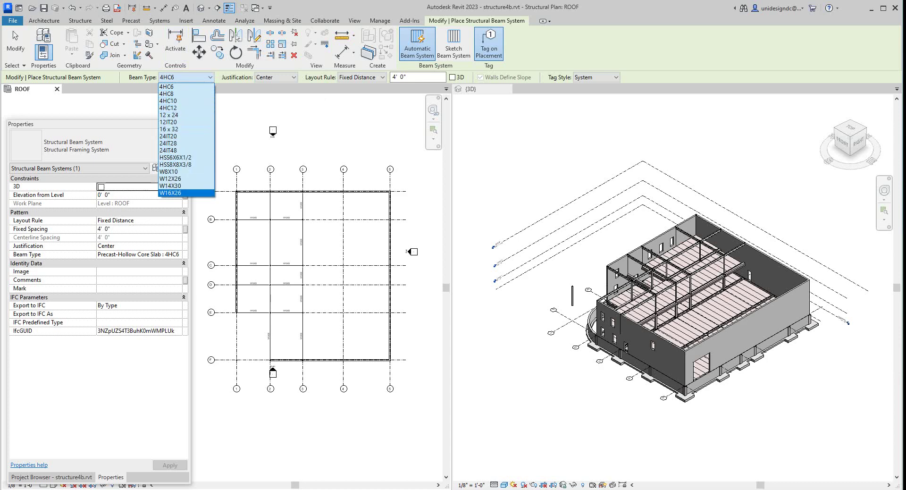
key("Up")
key("Up")
key("Up")
key("Up")
key("Up")
key("Up")
key("Up")
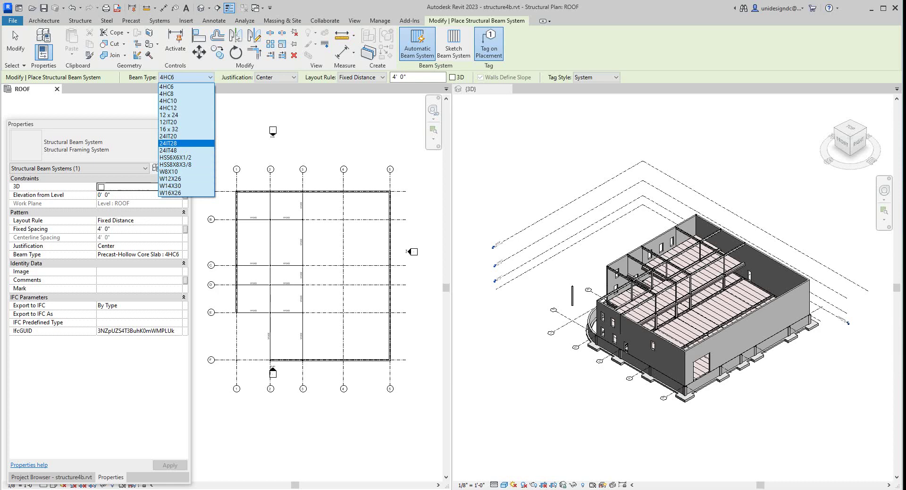
key("Escape")
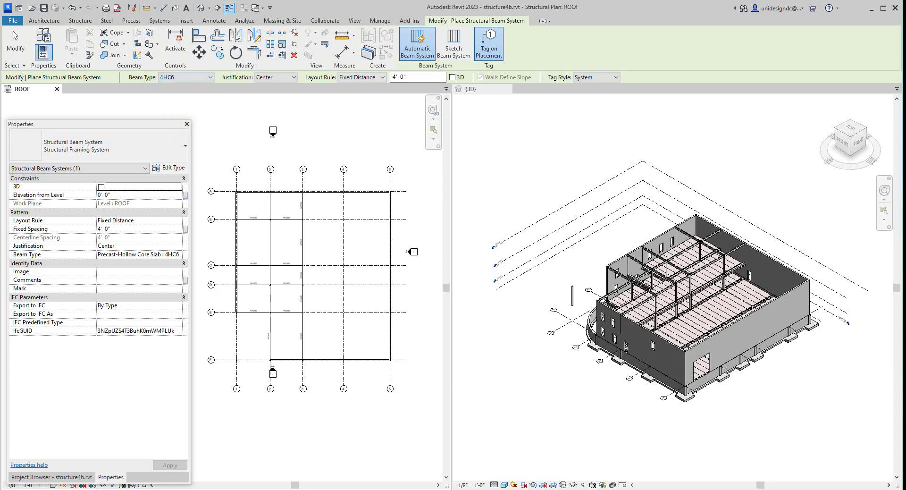
Choose the BG Joist Girder family from the Structural Framing category of the Autodesk cloud library and start loading it.
left_click(186, 21)
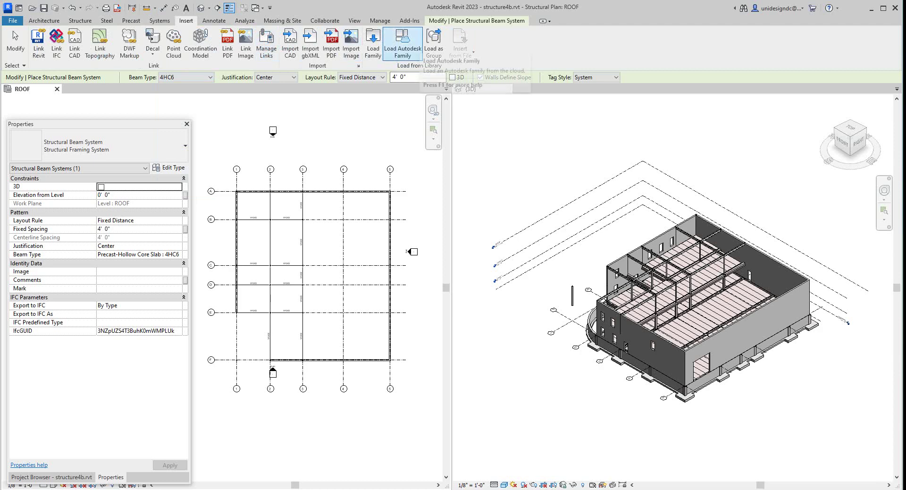
left_click(402, 42)
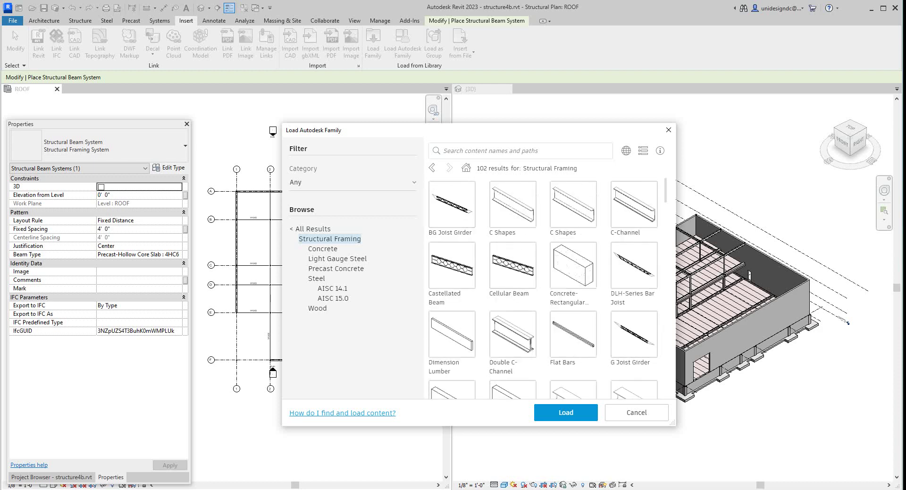
left_click(433, 186)
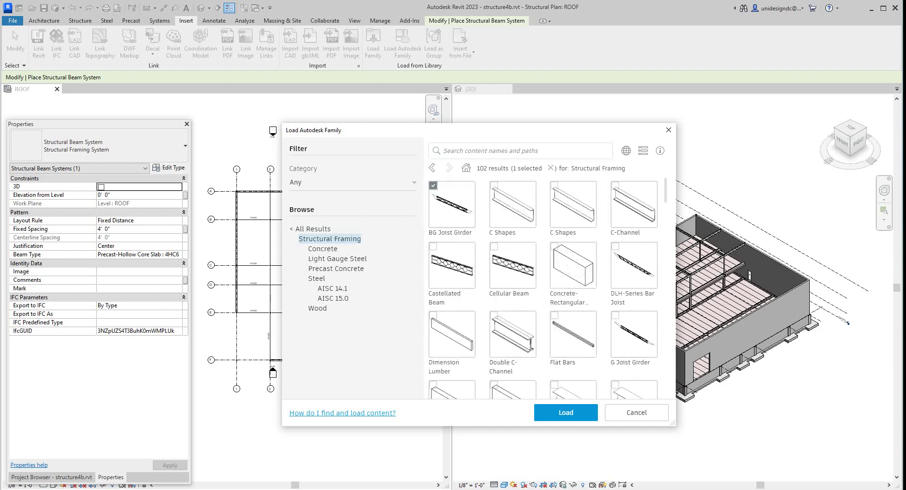
left_click(565, 411)
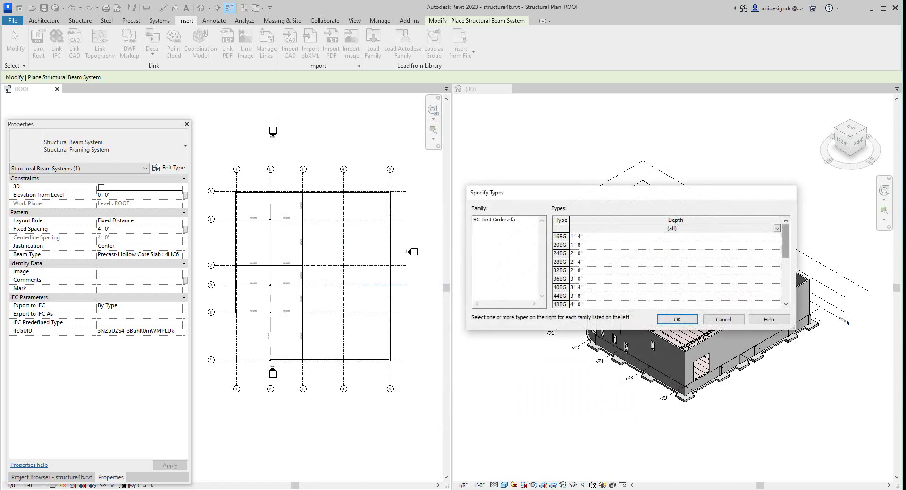
Load the BG Joist Girder types from 16BG through 36BG into the project.
scroll(666, 268, "down", 2)
left_click(666, 236)
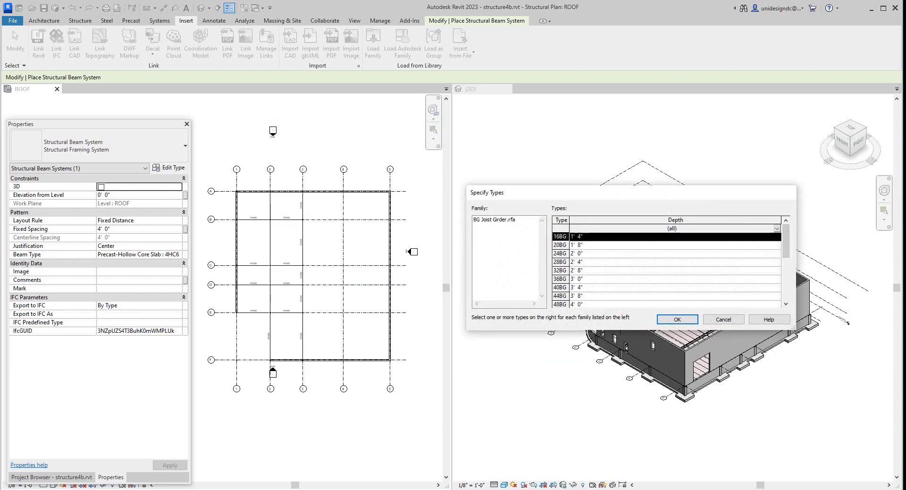
key("shift+Down")
key("shift+Down")
key("shift+Down")
key("shift+Down")
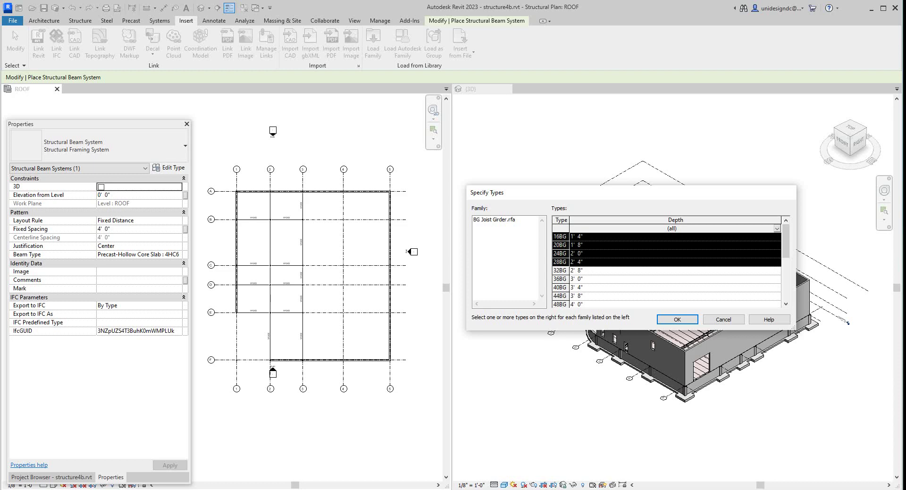
key("shift+Down")
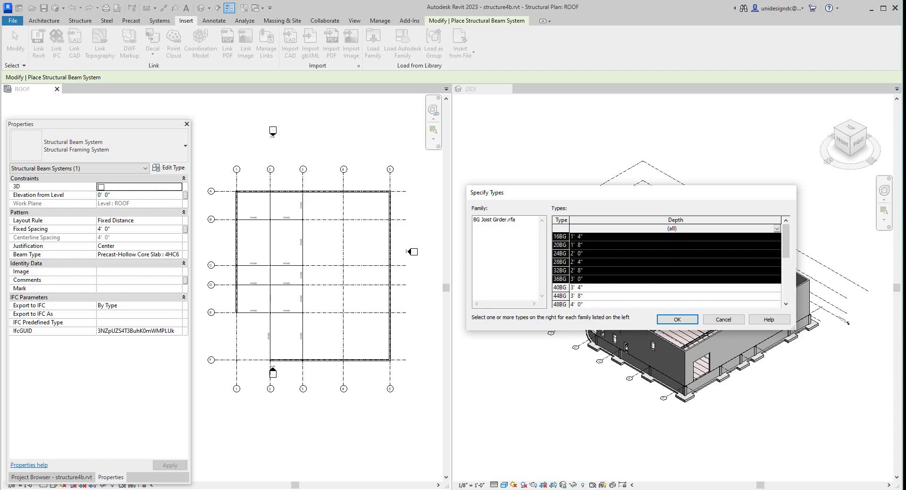
key("Return")
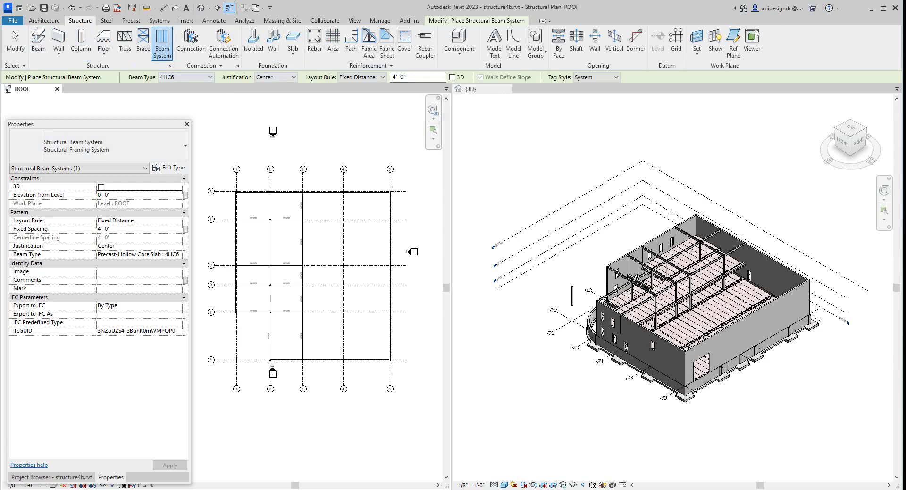
Set the structural beam system's beam type to the 16BG joist girder.
left_click(199, 76)
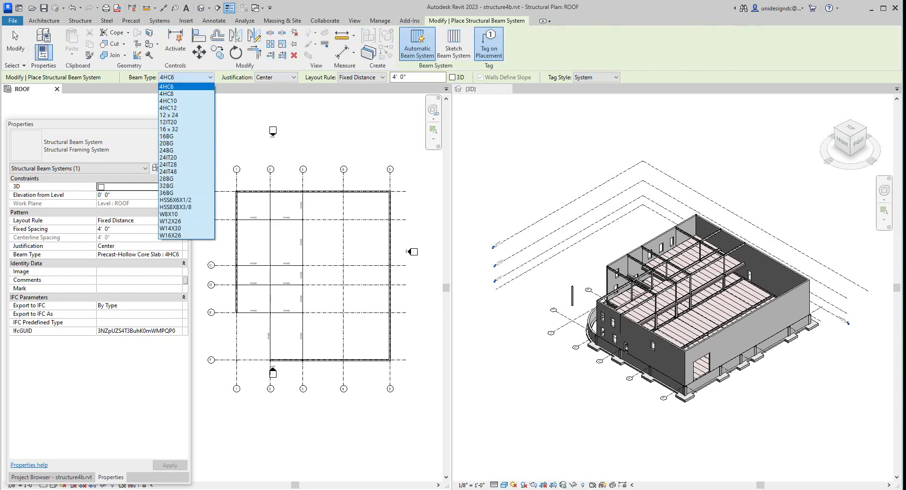
key("Down")
key("Down")
key("Down")
key("Down")
key("Down")
key("Down")
key("Down")
key("Down")
key("Down")
key("Down")
key("Down")
key("Down")
key("Down")
key("Down")
key("Down")
key("Down")
key("Down")
key("Down")
key("Down")
key("Down")
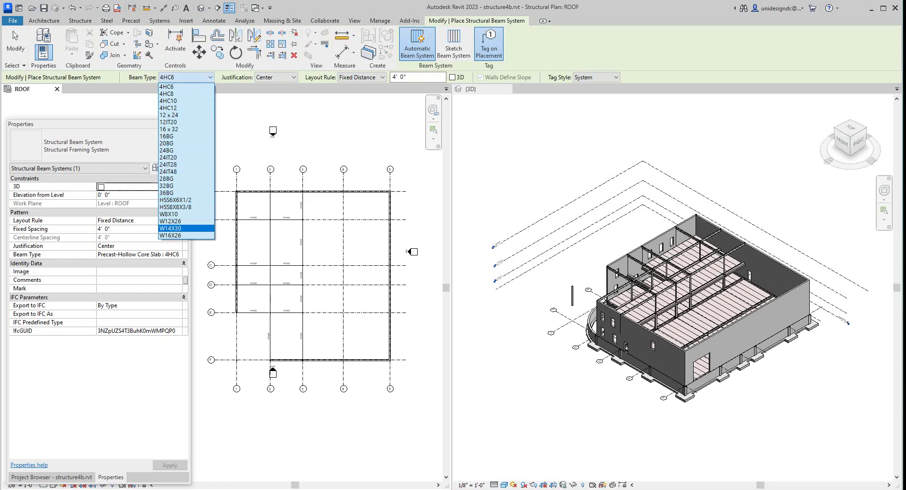
key("Up")
key("Up")
key("Up")
key("Up")
key("Up")
key("Up")
key("Up")
key("Up")
key("Up")
key("Up")
key("Up")
key("Up")
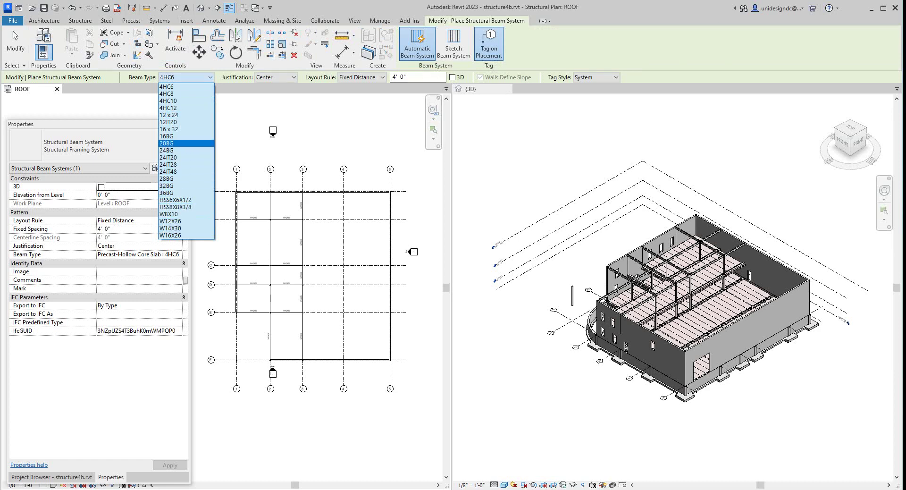
key("Down")
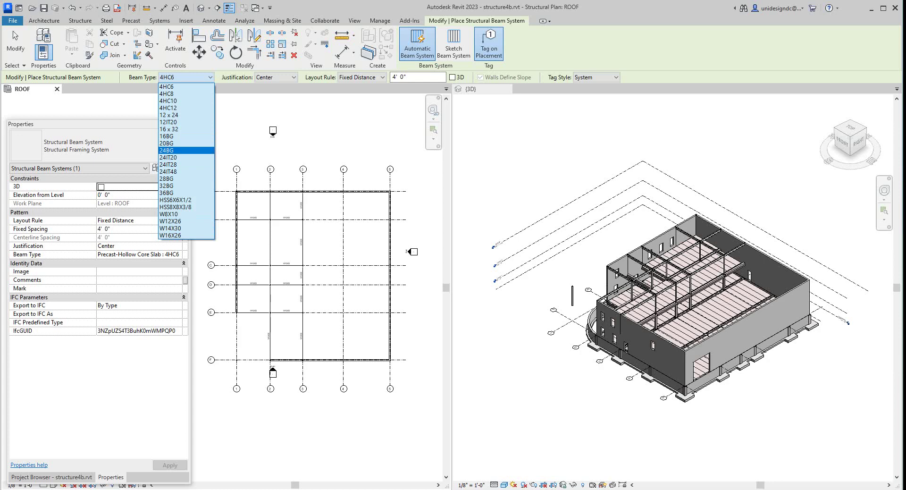
key("Up")
key("Up")
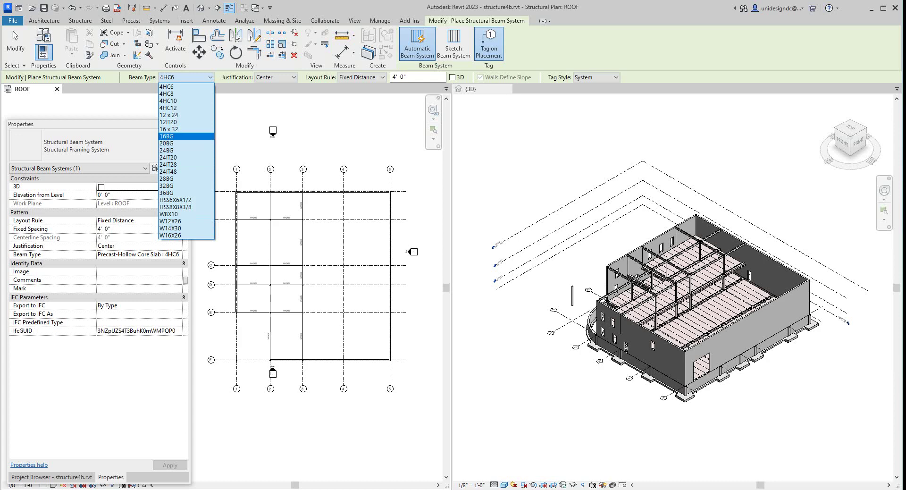
key("Return")
Place 16BG beam systems in the four roof bays between grids 1 and 2, from grid A to grid E, spanning between those two grids.
scroll(237, 208, "up", 3)
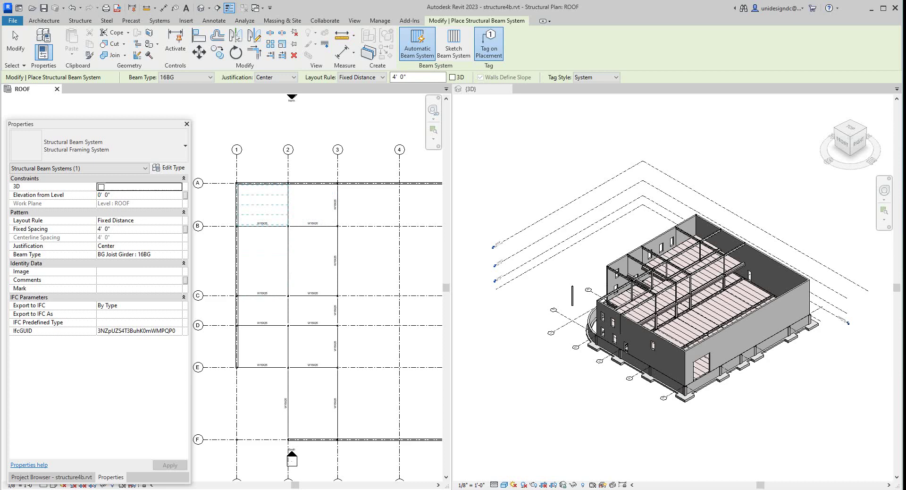
left_click(262, 225)
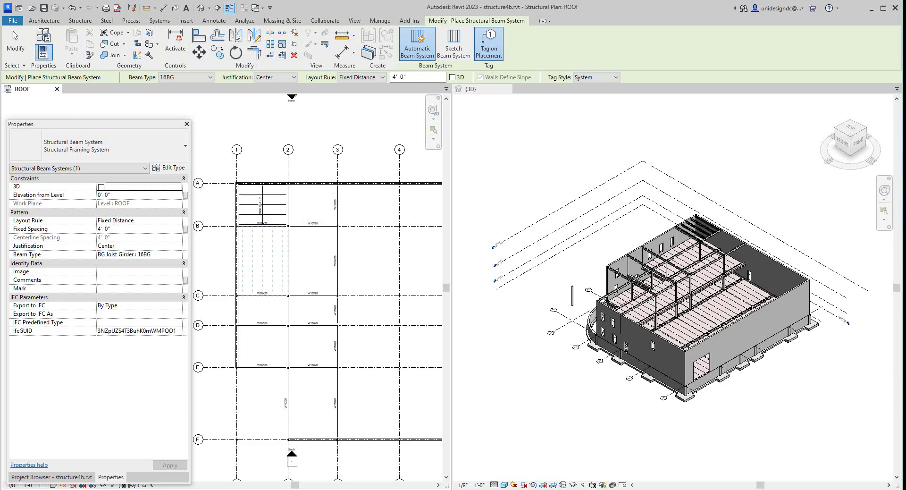
scroll(274, 227, "up", 1)
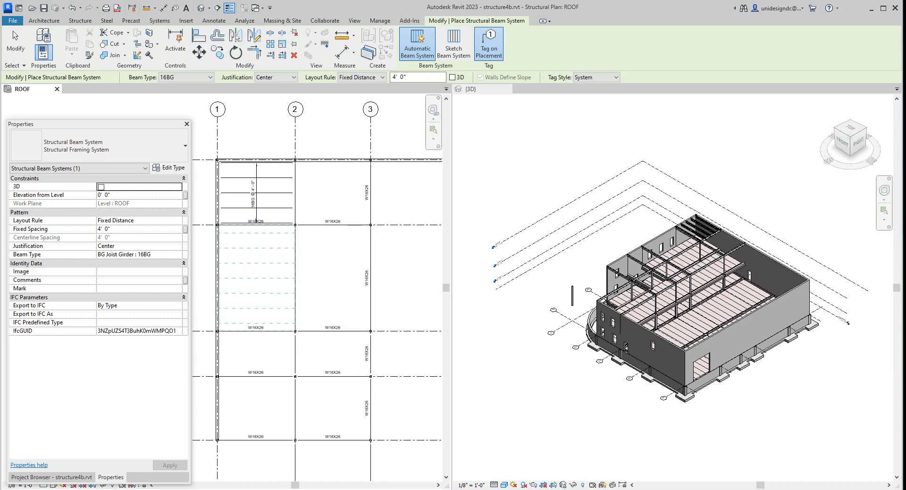
left_click(256, 224)
scroll(244, 348, "up", 2)
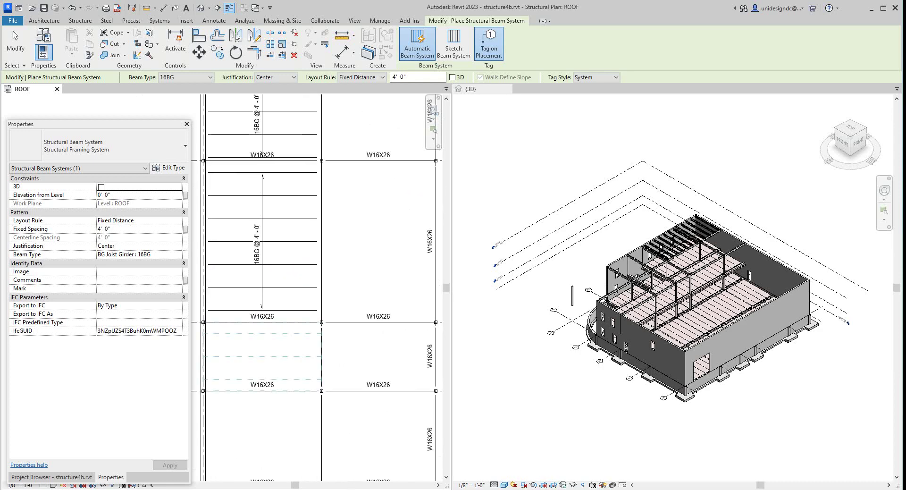
left_click(262, 352)
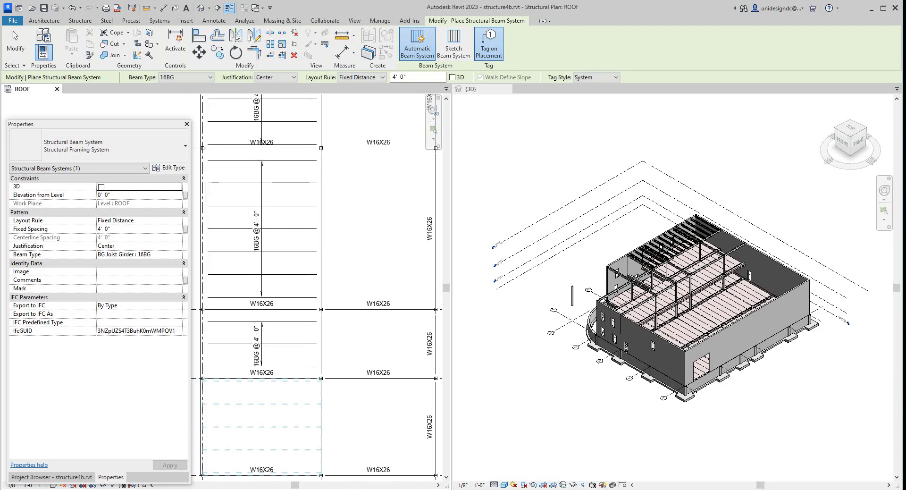
scroll(265, 374, "down", 3)
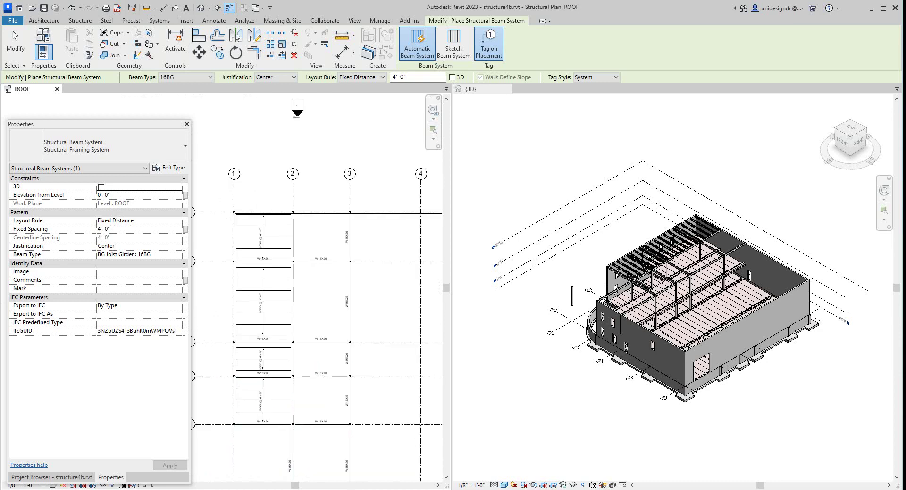
Place 16BG beam systems in the three roof bays between grids 2 and 3, from grid A to grid D.
scroll(339, 214, "up", 1)
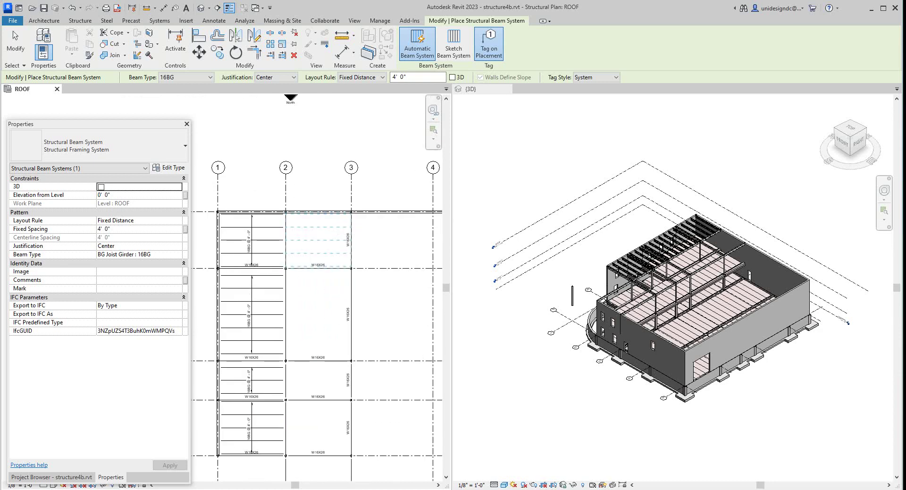
left_click(339, 214)
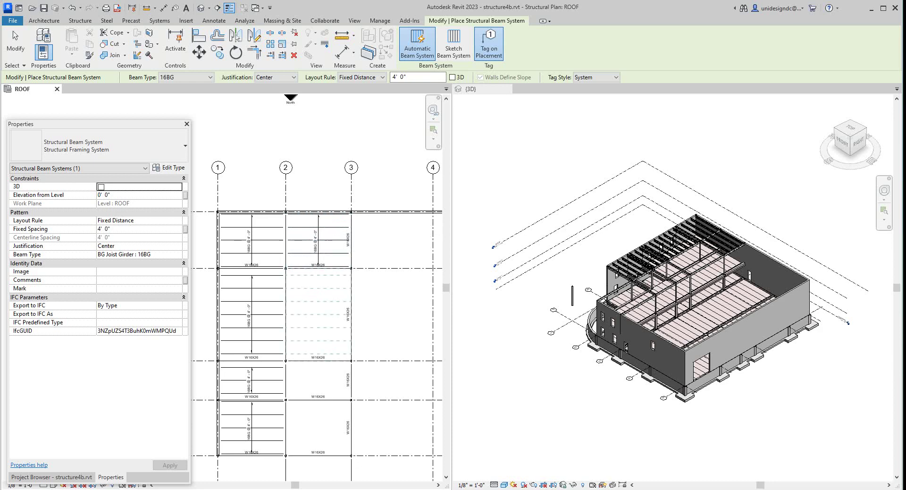
left_click(332, 272)
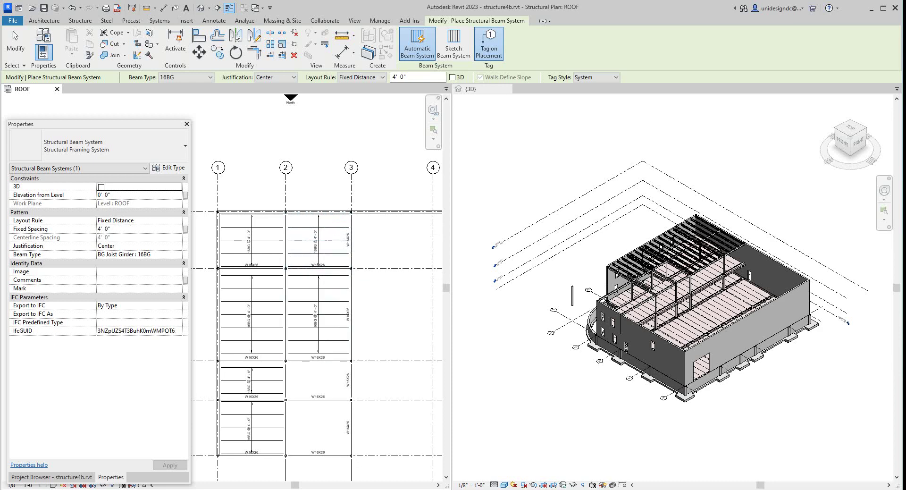
scroll(327, 377, "up", 2)
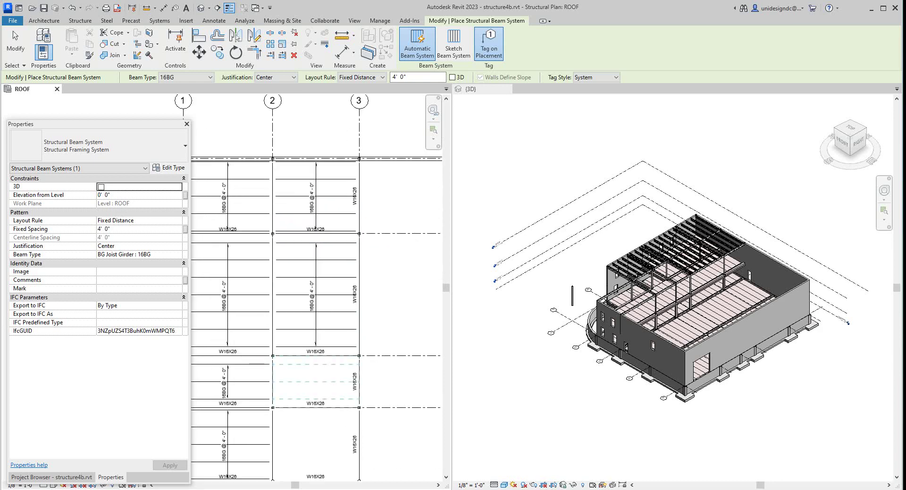
left_click(333, 358)
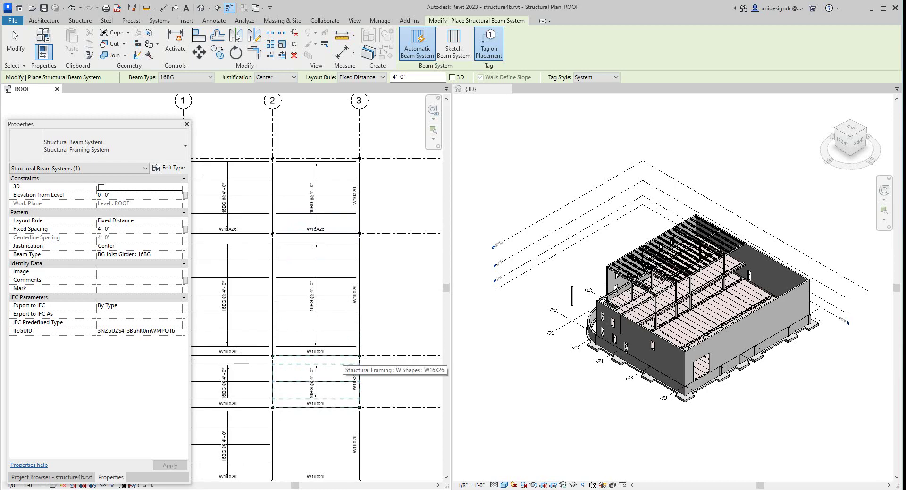
Fill the D–E and E–F roof bays between grids 2 and 3 with 16BG beam systems, completing that strip.
scroll(283, 283, "down", 3)
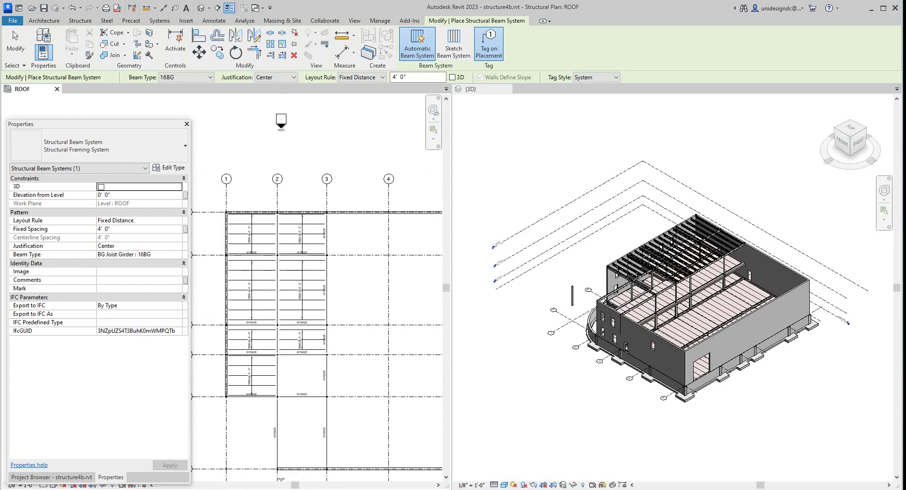
scroll(651, 240, "up", 6)
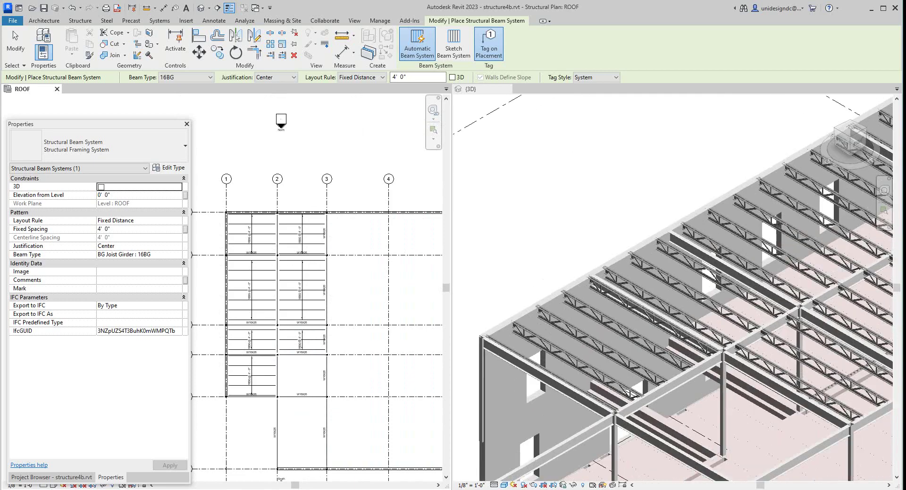
scroll(651, 240, "up", 3)
scroll(651, 241, "down", 4)
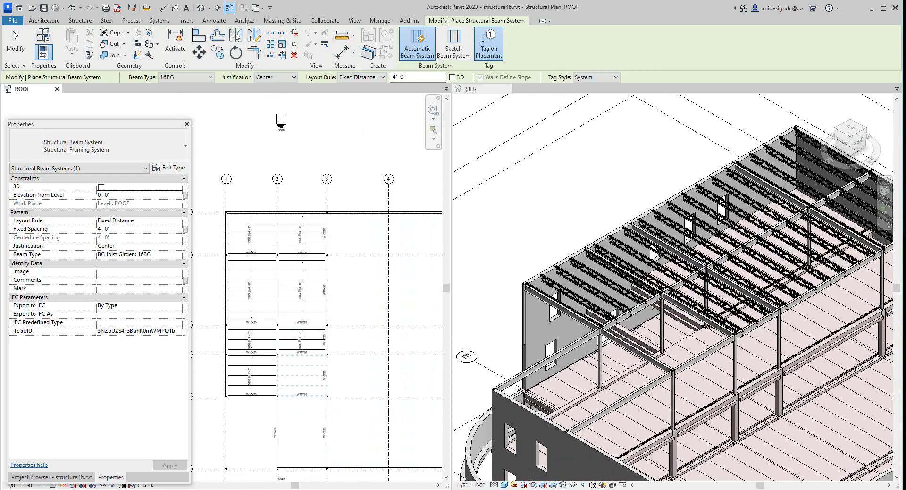
left_click(302, 395)
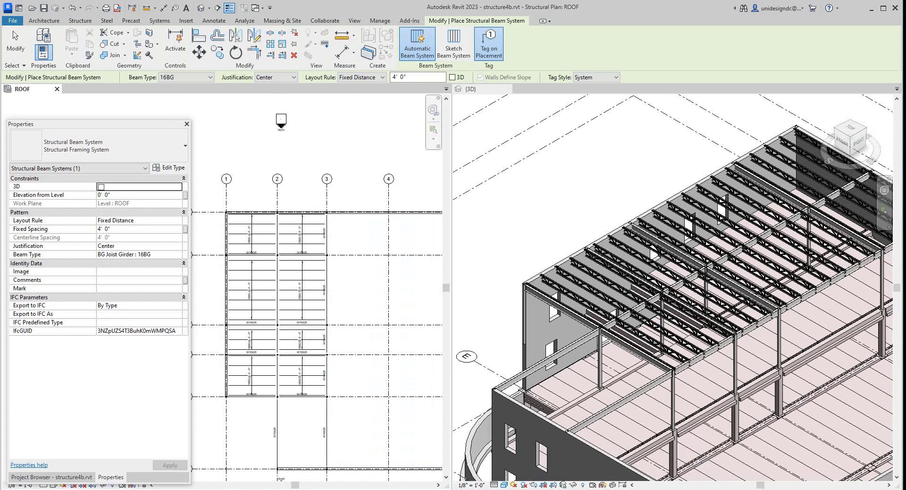
scroll(413, 286, "down", 2)
scroll(351, 377, "up", 2)
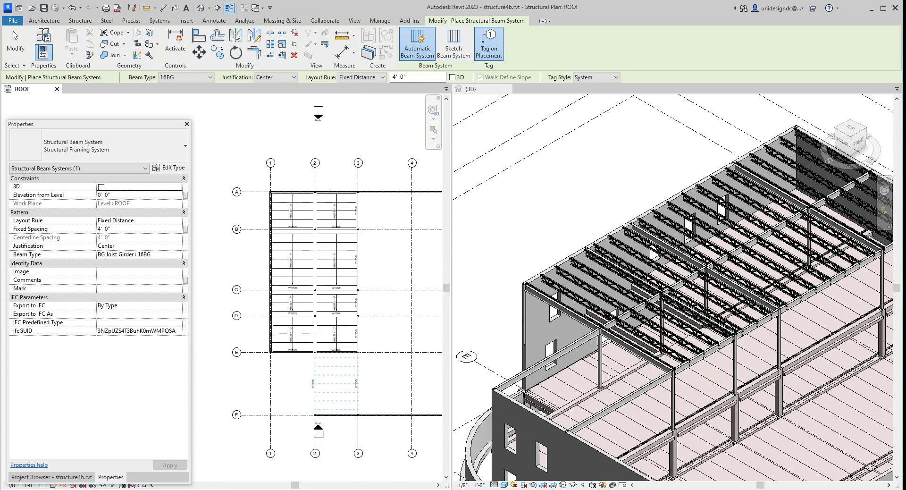
left_click(322, 354)
Examine the placed roof joists in the 3D view and in the ROOF plan.
scroll(323, 354, "down", 2)
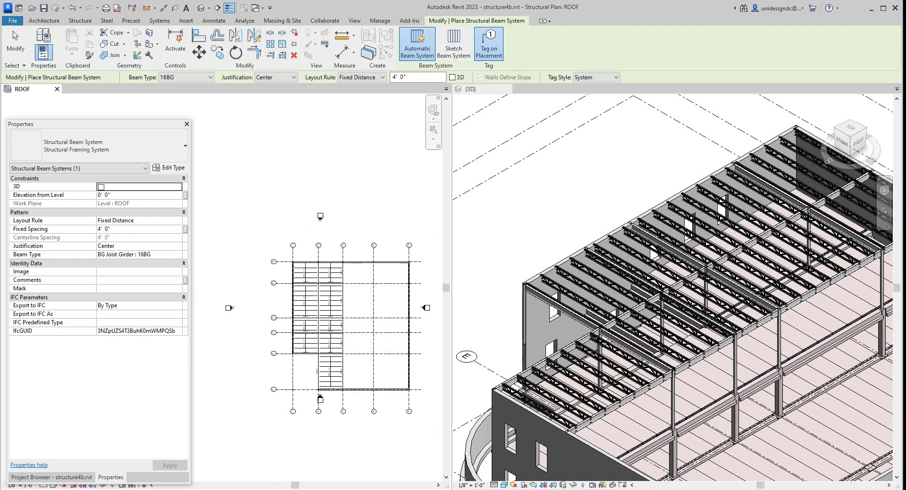
scroll(655, 230, "down", 3)
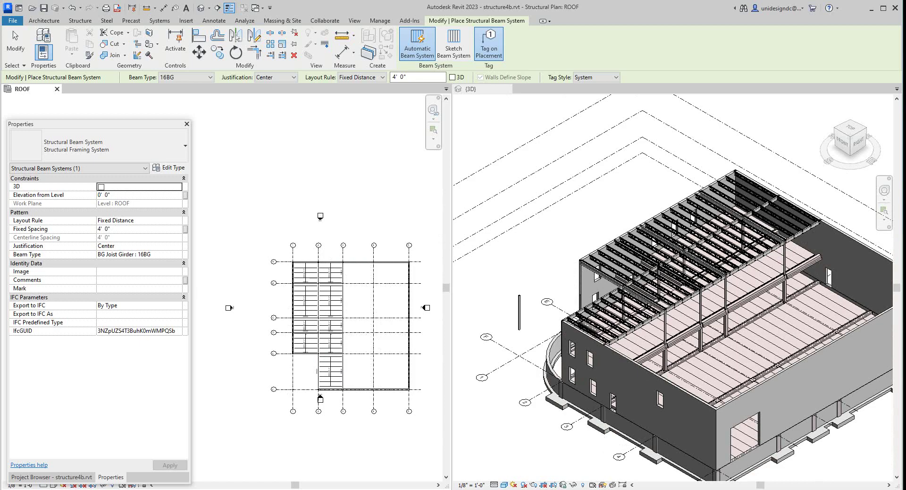
scroll(656, 377, "down", 2)
scroll(521, 442, "down", 1)
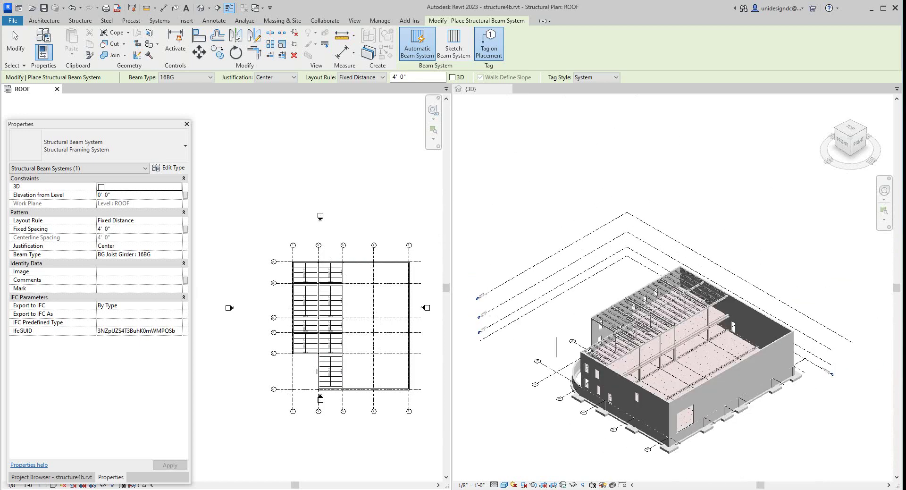
scroll(658, 421, "up", 2)
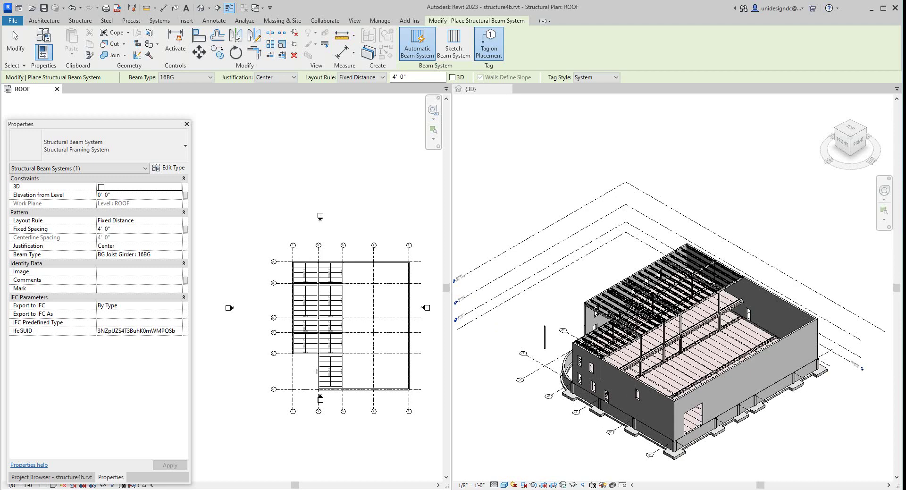
scroll(315, 262, "up", 2)
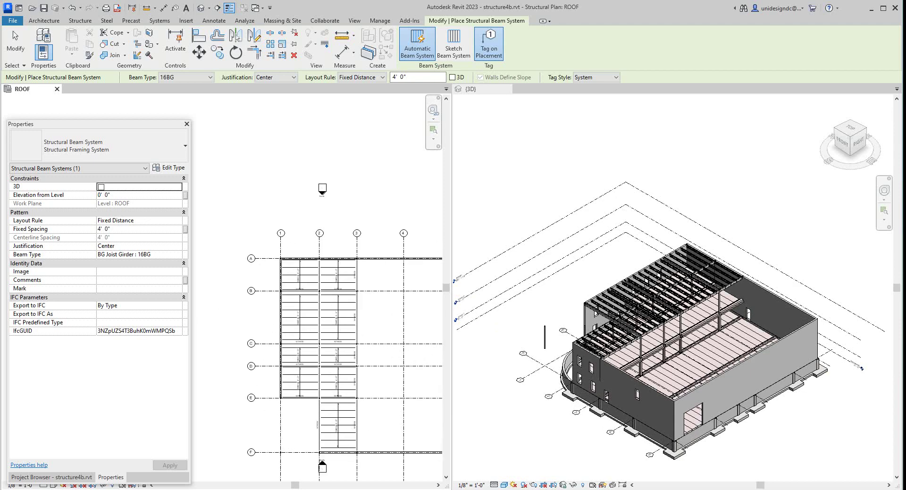
scroll(296, 227, "down", 2)
middle_click_drag(297, 226, 286, 231)
scroll(614, 299, "up", 3)
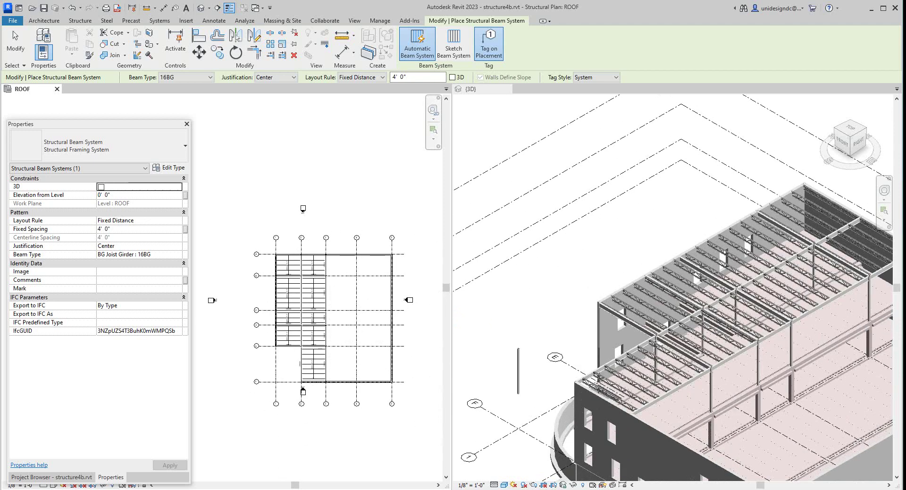
left_click(614, 299)
scroll(614, 302, "up", 3)
scroll(614, 302, "down", 1)
scroll(517, 273, "down", 5)
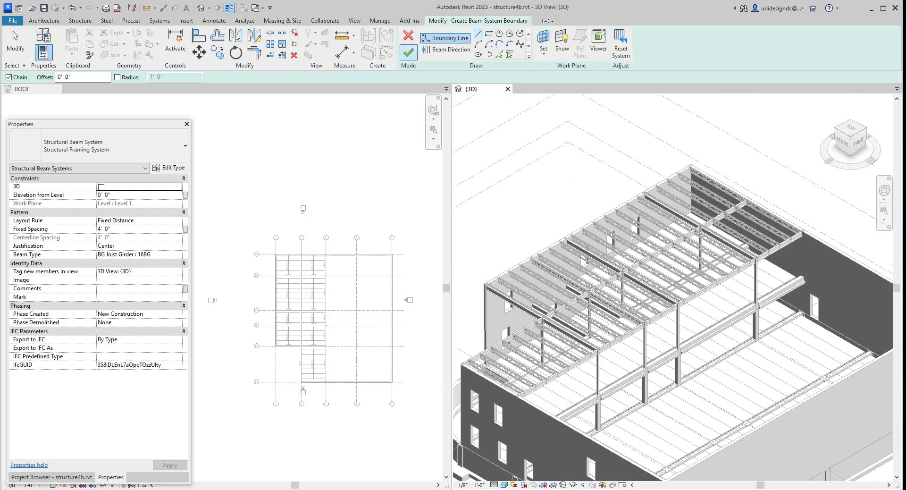
left_click(409, 53)
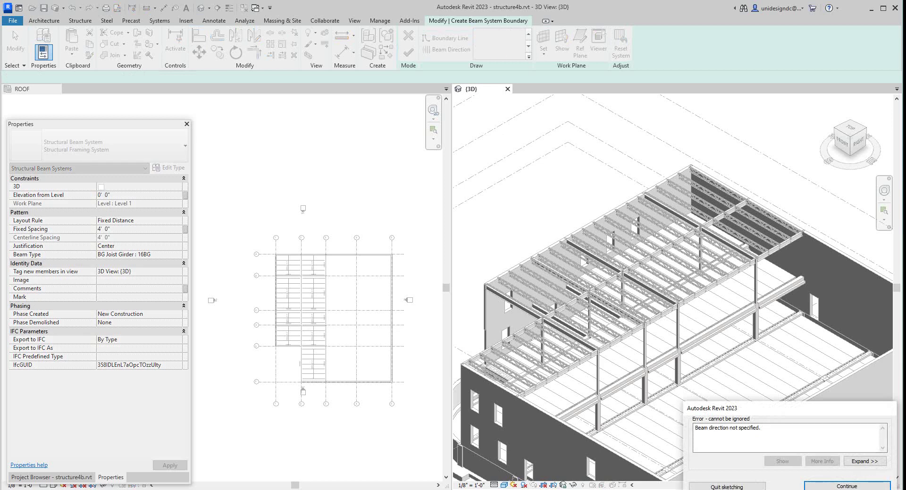
left_click(847, 486)
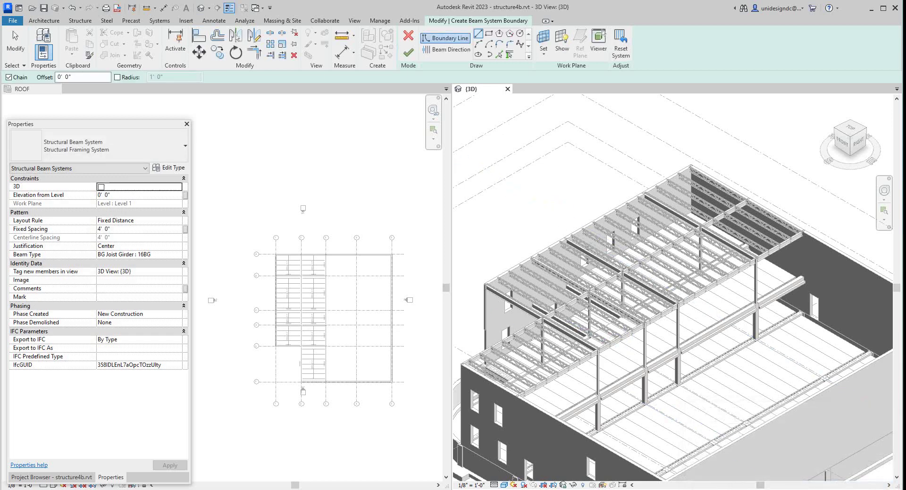
right_click(607, 240)
left_click(623, 245)
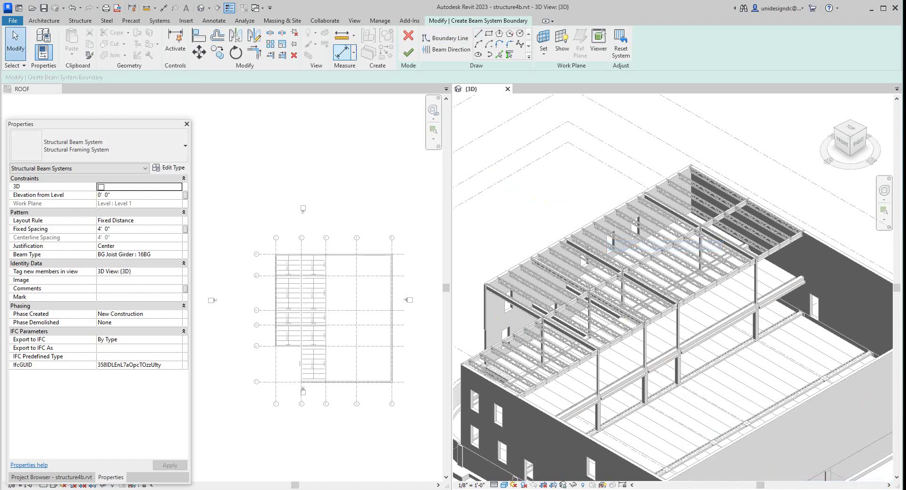
left_click(409, 52)
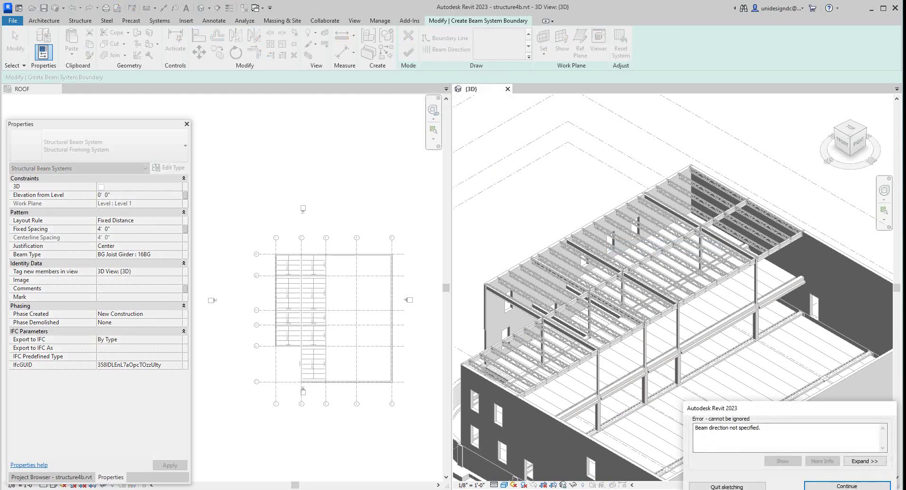
left_click(727, 486)
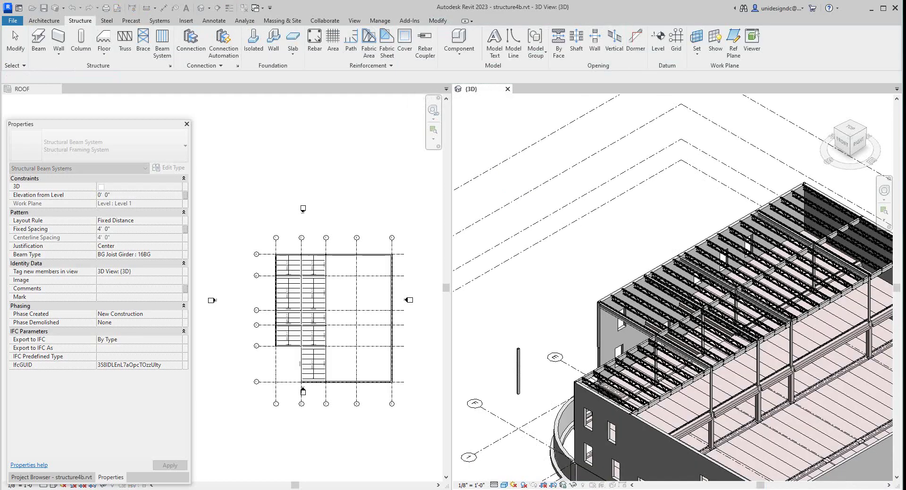
Examine the roof joists and the tops of the exterior walls from several angles in the 3D view.
scroll(646, 349, "up", 2)
scroll(523, 331, "down", 3)
scroll(502, 340, "up", 4)
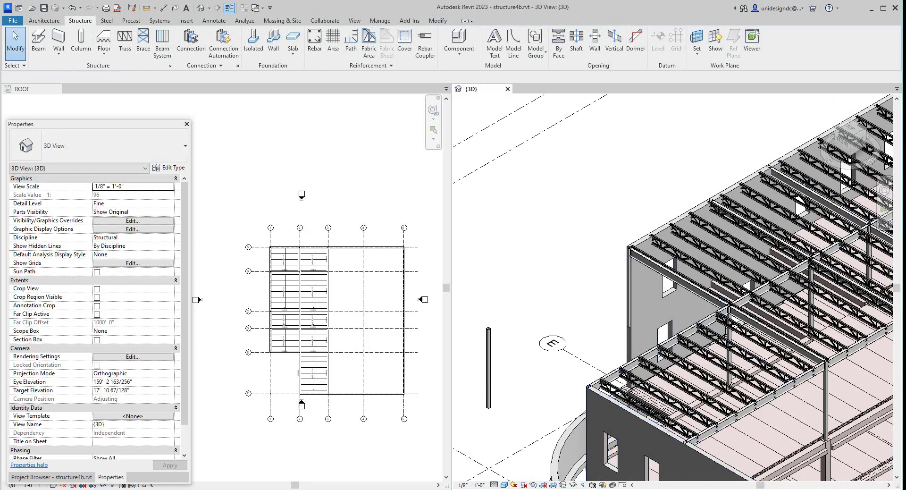
scroll(559, 374, "down", 4)
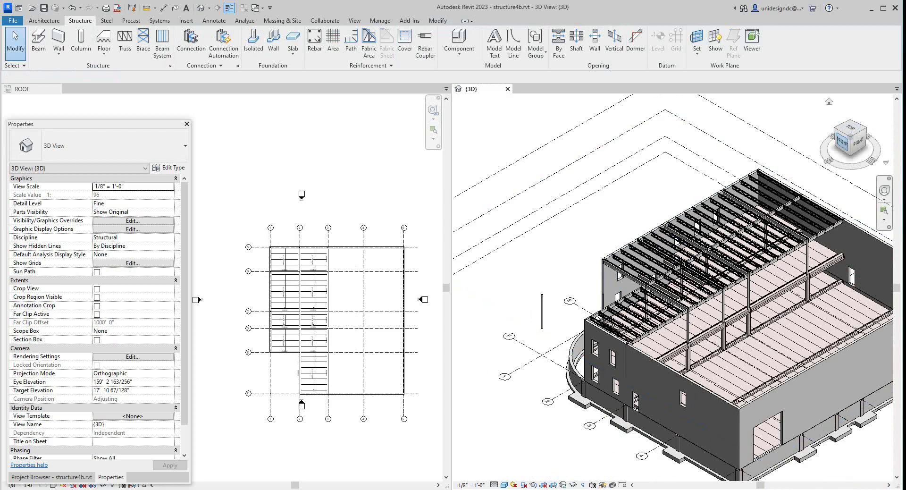
mouse_move(842, 141)
left_mouse_down()
mouse_move(856, 120)
mouse_move(847, 133)
left_mouse_up()
middle_click_drag(727, 283, 752, 311, "shift")
left_click_drag(850, 137, 816, 136)
mouse_move(717, 321)
middle_mouse_down("shift")
mouse_move(689, 298)
mouse_move(707, 269)
mouse_move(717, 287)
mouse_move(698, 290)
middle_mouse_up("shift")
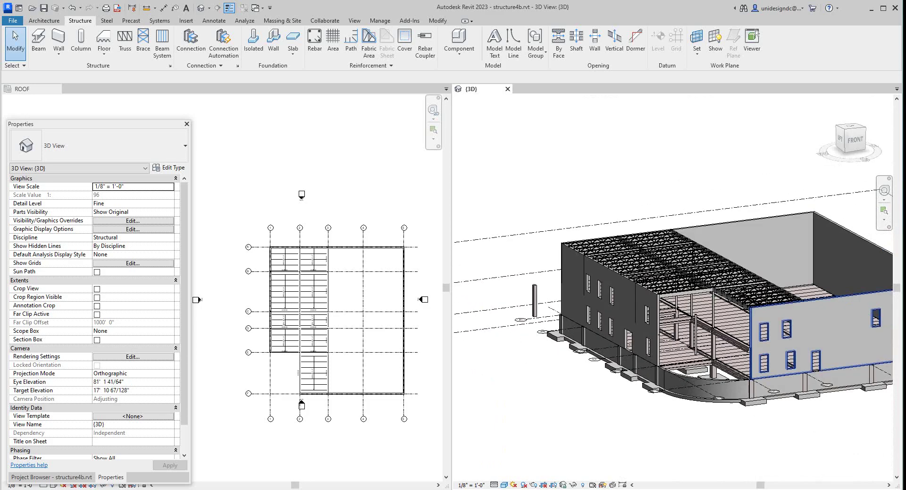
scroll(797, 290, "up", 2)
middle_click_drag(797, 290, 747, 303)
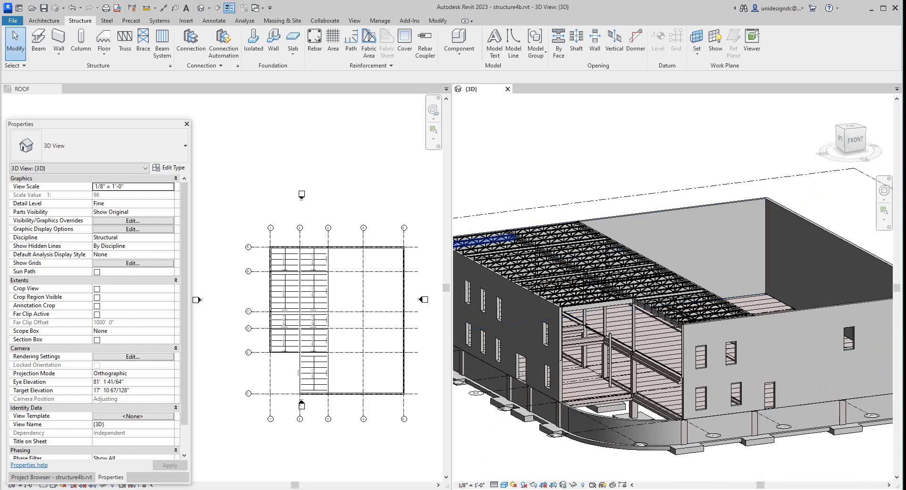
scroll(573, 198, "up", 1)
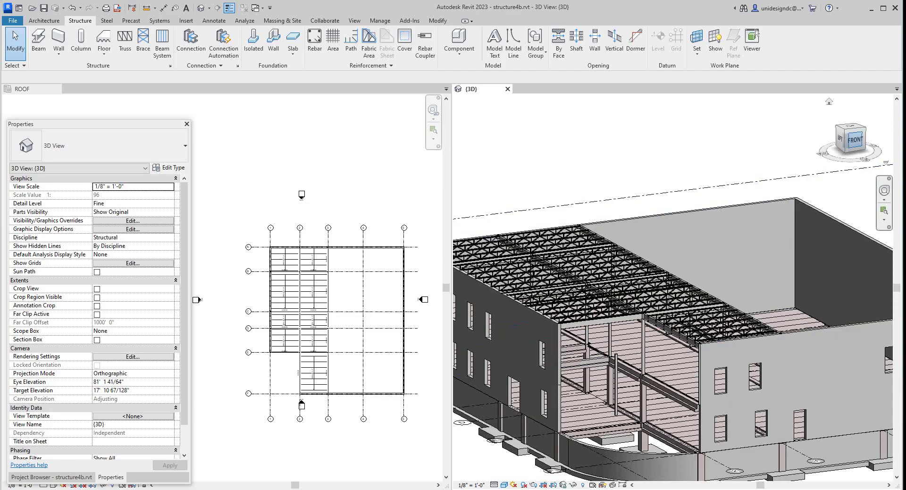
mouse_move(855, 140)
left_mouse_down()
mouse_move(852, 188)
mouse_move(847, 161)
left_mouse_up()
middle_click_drag(642, 271, 594, 274, "shift")
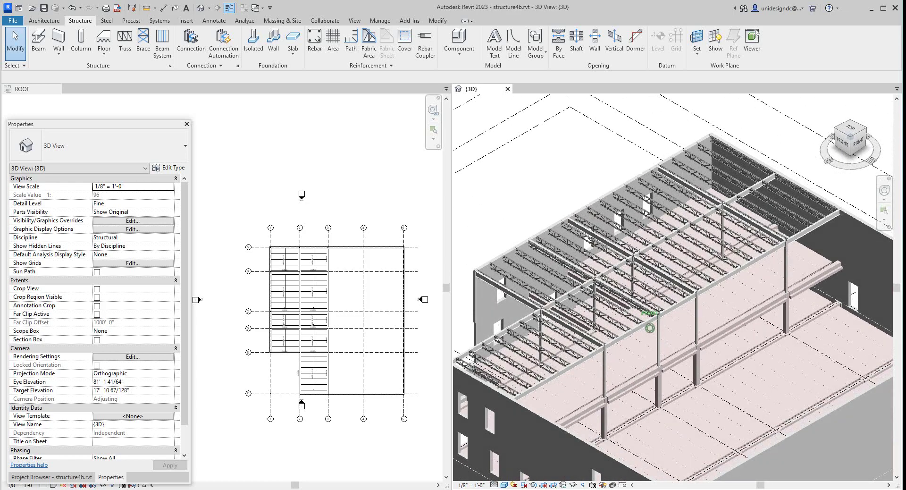
scroll(779, 312, "down", 4)
scroll(778, 313, "up", 3)
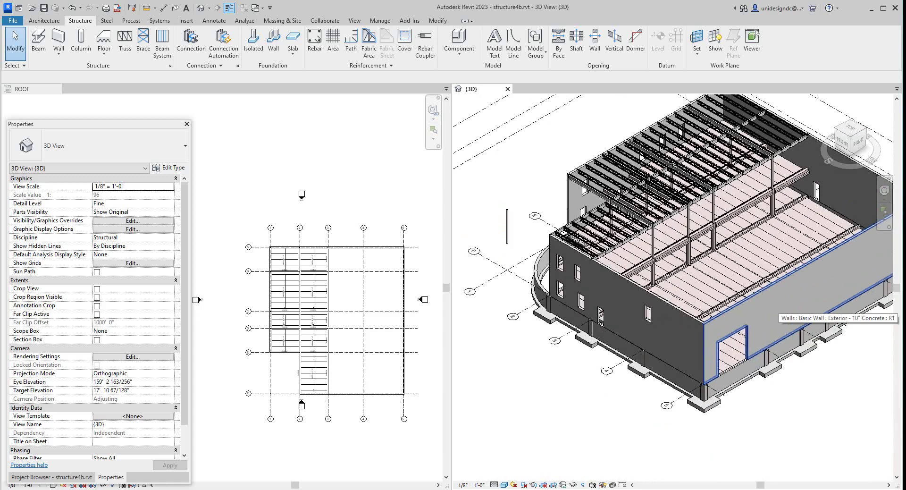
Select the chain of four exterior 10" concrete walls and set their top offset to 3' 0" above the ROOF level.
key("Tab")
left_click(779, 312)
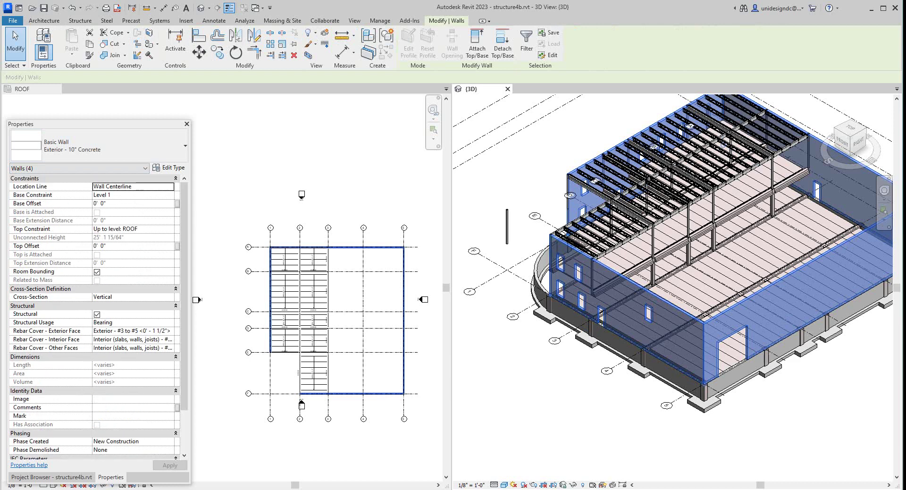
left_click(97, 246)
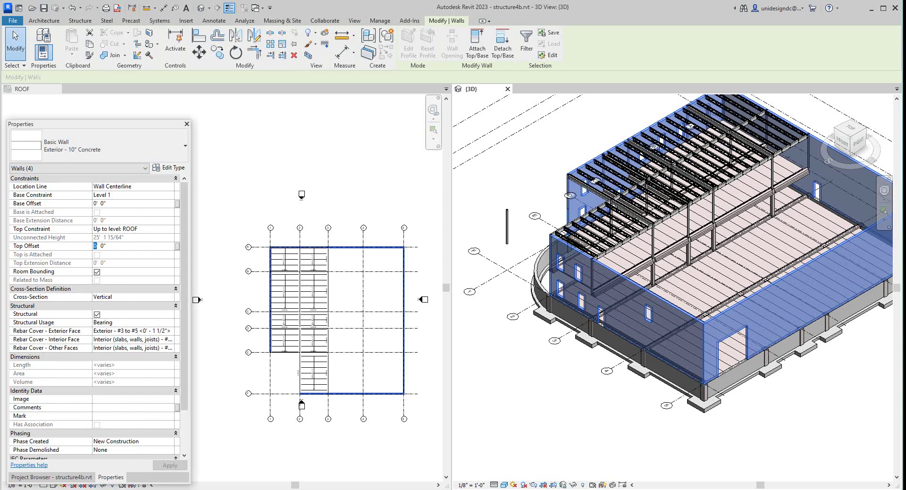
type("3")
key("Return")
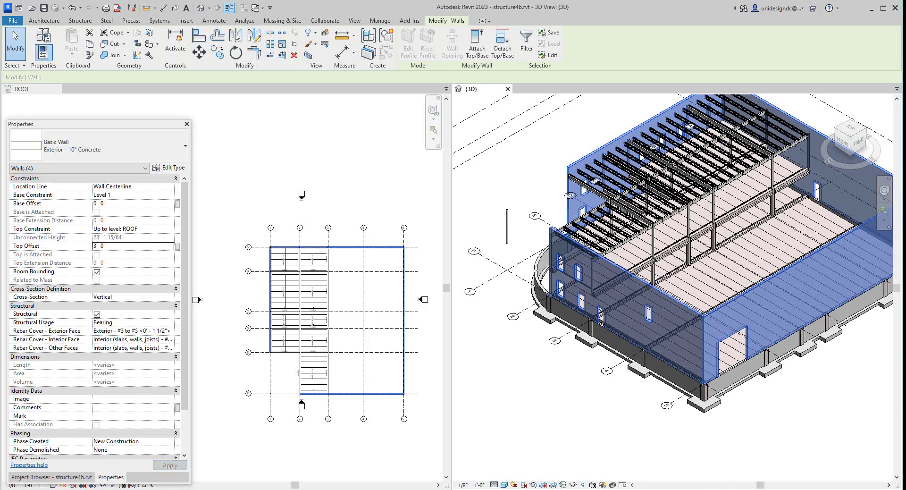
scroll(672, 287, "down", 3)
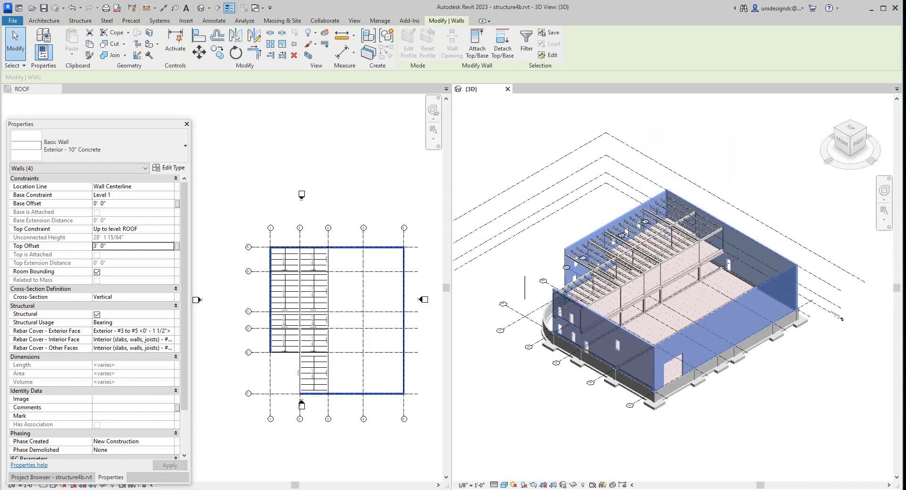
scroll(672, 189, "up", 2)
key("Escape")
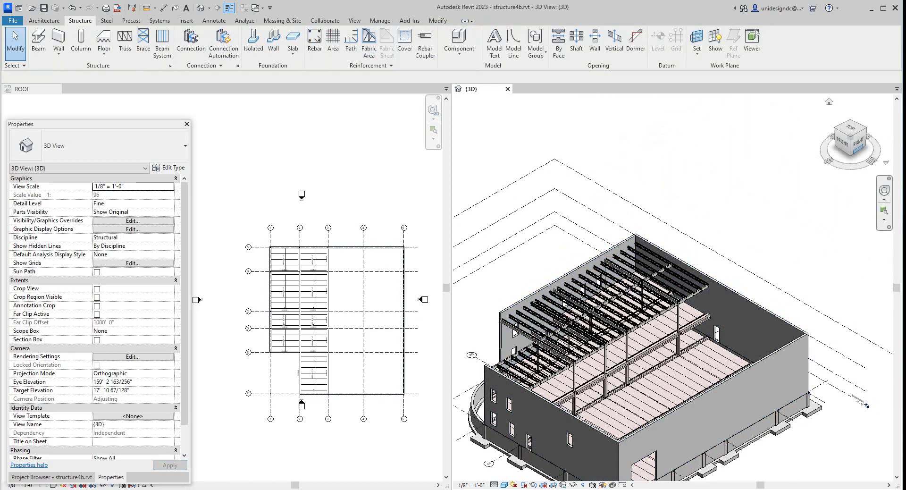
Examine the parapet walls and the roof framing around the open curved corner from several sides in the 3D view.
left_click_drag(846, 140, 850, 137)
middle_click_drag(867, 404, 791, 304, "shift")
scroll(719, 396, "up", 2)
middle_click_drag(712, 398, 750, 385)
scroll(750, 385, "up", 2)
scroll(755, 390, "down", 3)
scroll(774, 378, "up", 4)
scroll(721, 430, "down", 2)
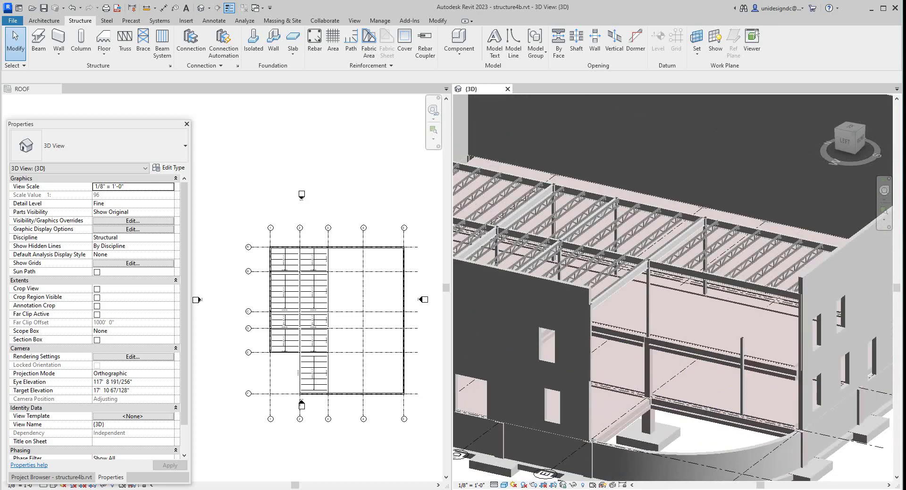
mouse_move(854, 134)
left_mouse_down()
mouse_move(802, 137)
mouse_move(798, 115)
mouse_move(811, 165)
mouse_move(835, 141)
left_mouse_up()
middle_click_drag(717, 245, 758, 245, "shift")
scroll(738, 161, "down", 3)
middle_click_drag(739, 161, 740, 198)
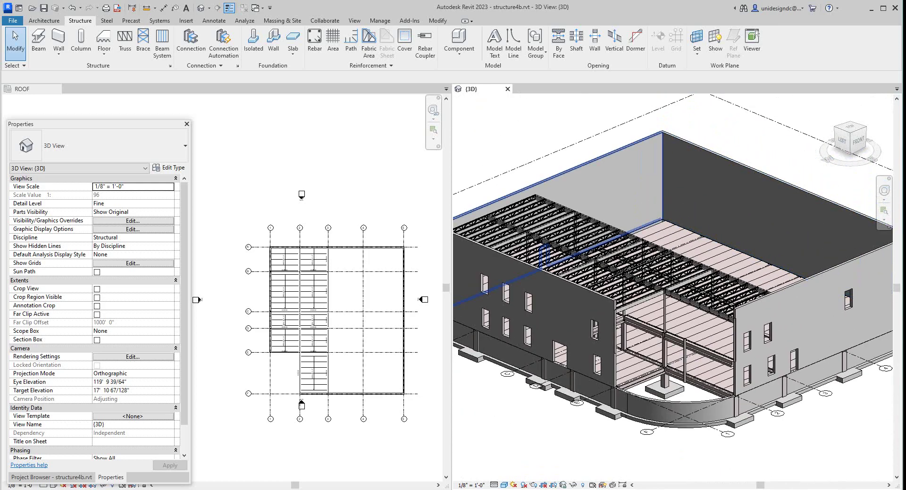
scroll(538, 201, "up", 1)
scroll(857, 208, "down", 2)
left_click_drag(849, 141, 804, 144)
middle_click_drag(637, 283, 602, 285, "shift")
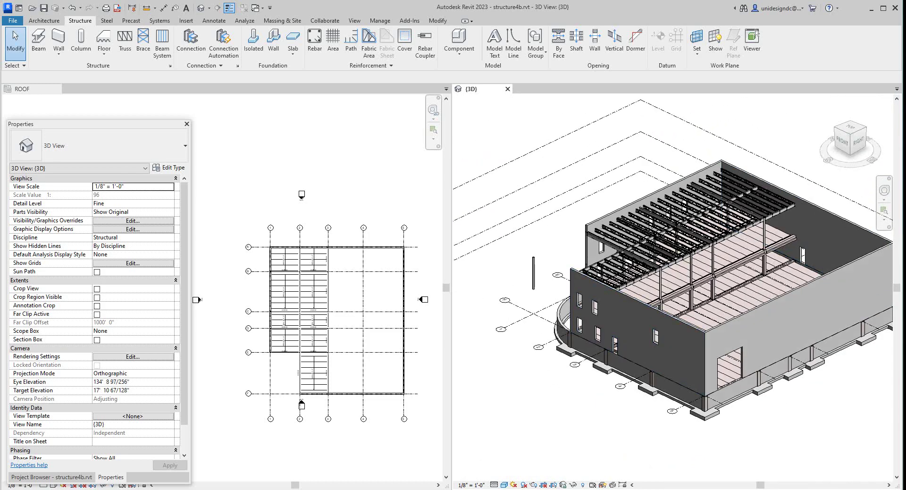